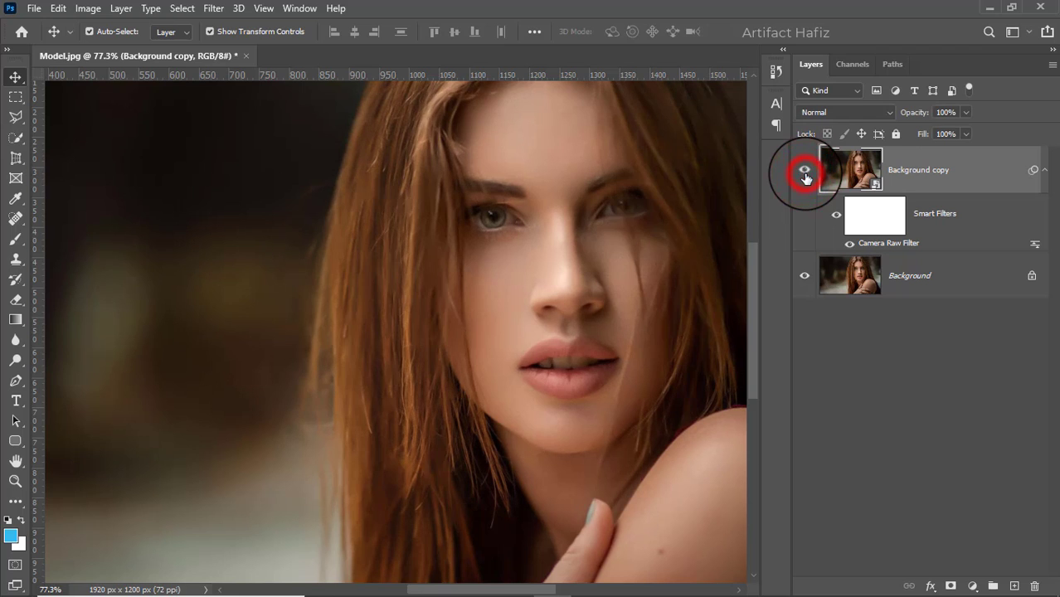
- Add a layer mask to the Background copy layer
{"action": "scroll", "coordinate": [643, 257], "scroll_direction": "down", "scroll_amount": 4}
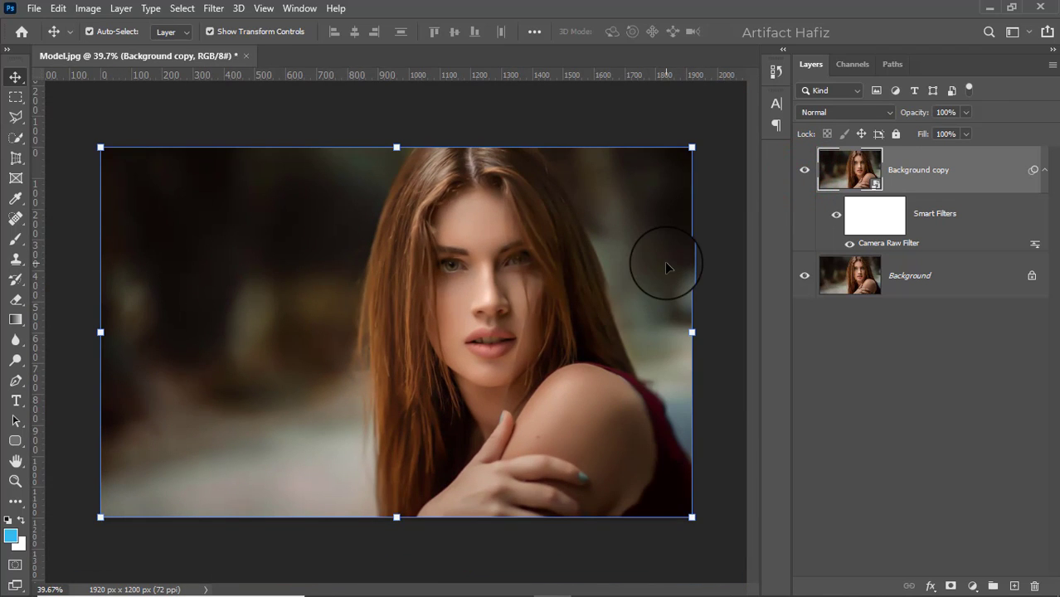
{"action": "scroll", "coordinate": [664, 262], "scroll_direction": "up", "scroll_amount": 1}
{"action": "left_click", "coordinate": [951, 586]}
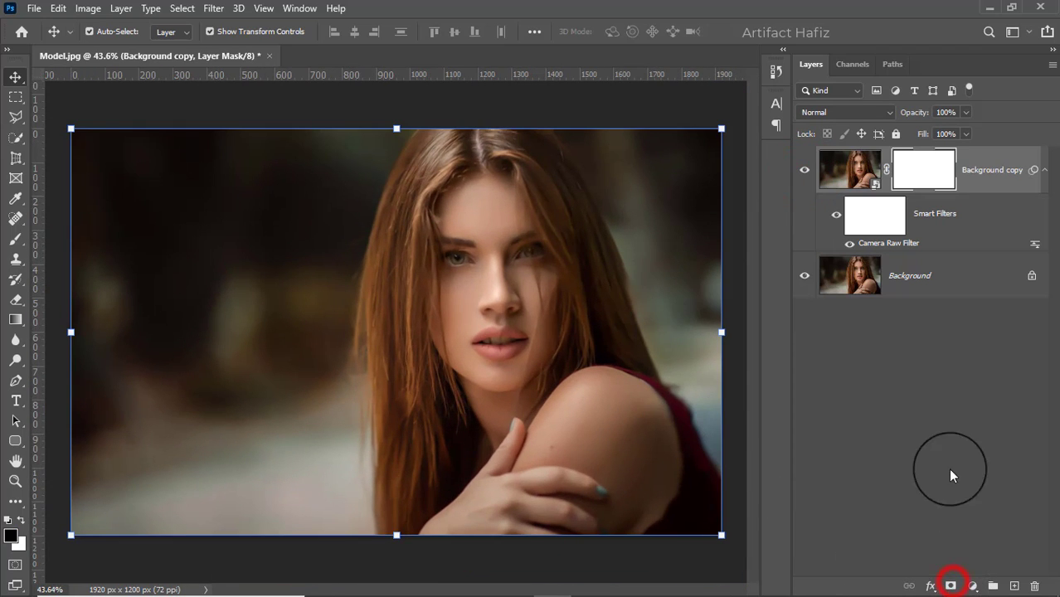
- Set up a Soft Round brush at 100% opacity with black as the foreground colour
{"action": "left_click", "coordinate": [15, 240]}
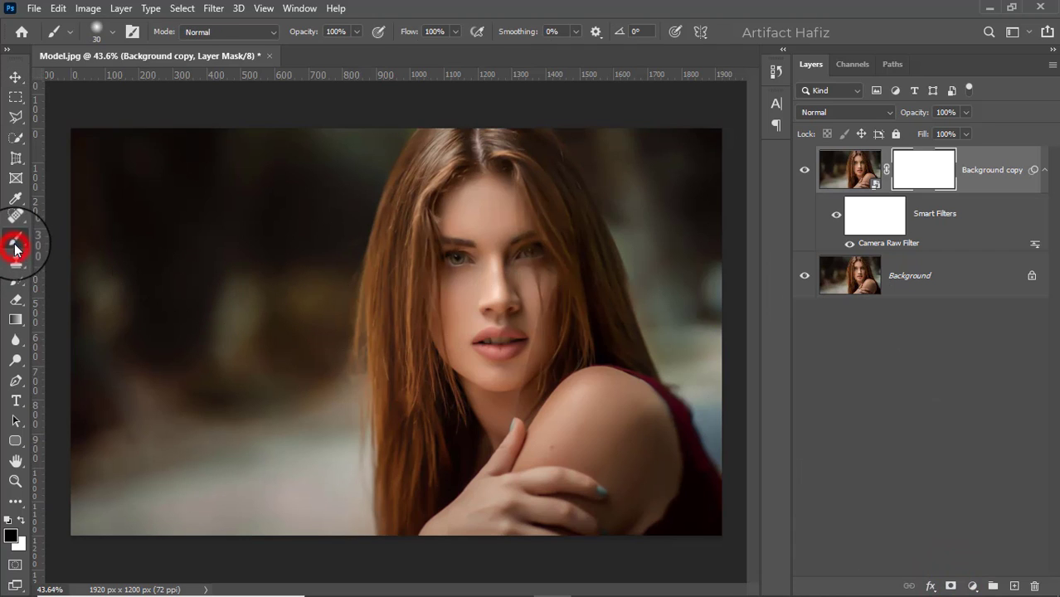
{"action": "left_click", "coordinate": [112, 31]}
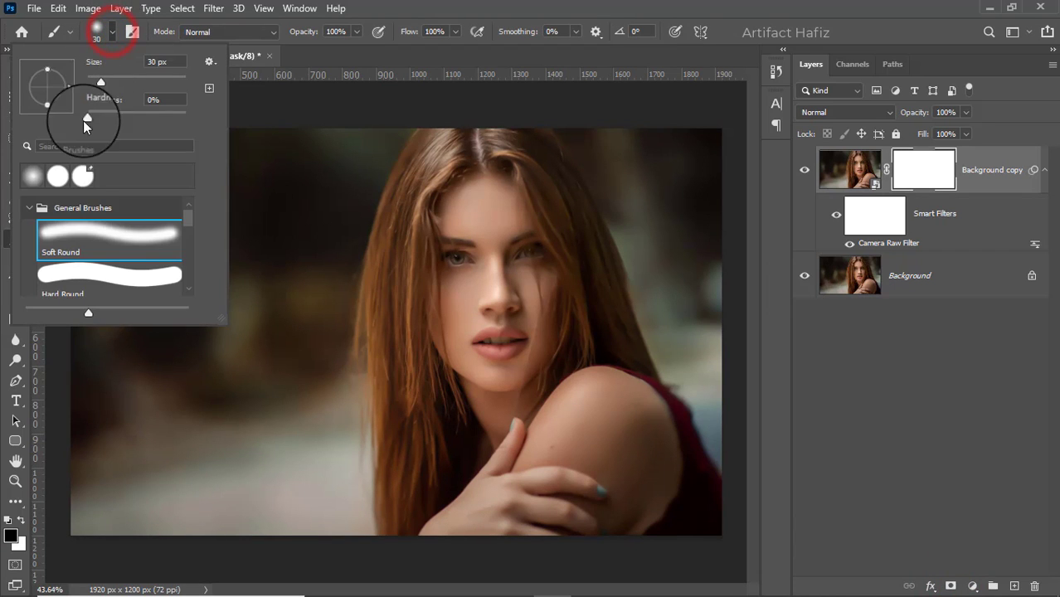
{"action": "left_click", "coordinate": [81, 241]}
{"action": "left_click", "coordinate": [354, 34]}
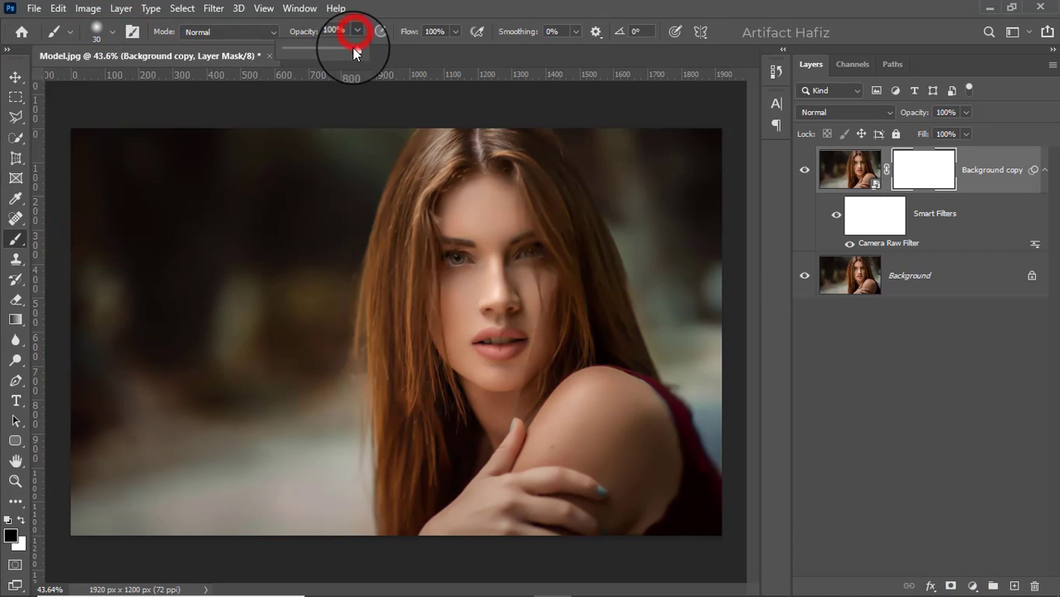
{"action": "left_click", "coordinate": [23, 522]}
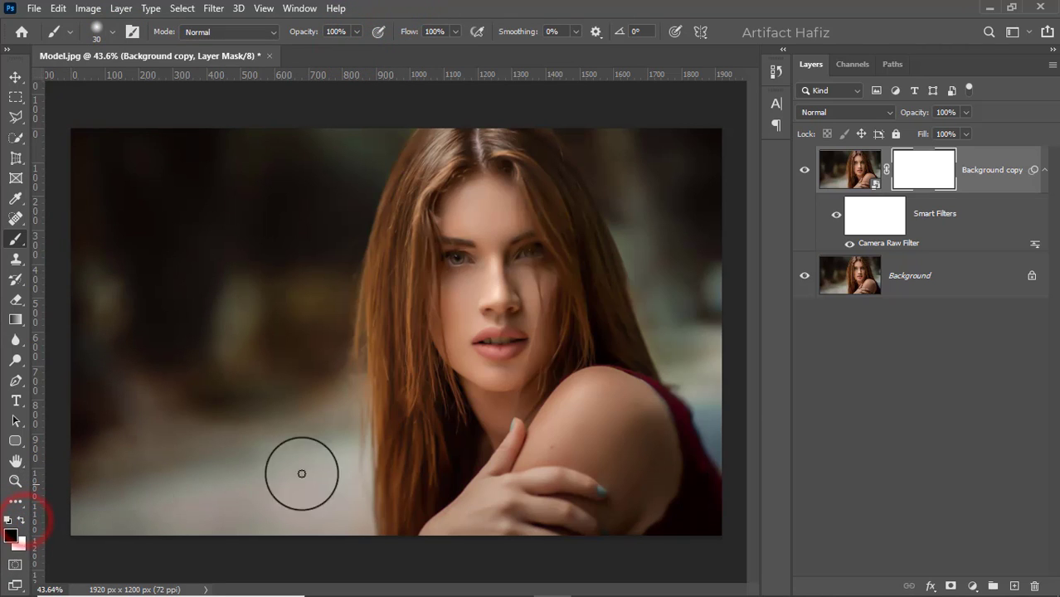
- Enlarge the brush to 400 px and paint black on the Background copy mask over the woman's face and hand
{"action": "key", "text": "bracketright"}
{"action": "key", "text": "bracketright"}
{"action": "key", "text": "bracketright"}
{"action": "key", "text": "bracketright"}
{"action": "key", "text": "bracketright"}
{"action": "key", "text": "bracketright"}
{"action": "key", "text": "bracketright"}
{"action": "key", "text": "bracketright"}
{"action": "key", "text": "bracketright"}
{"action": "key", "text": "bracketright"}
{"action": "key", "text": "bracketright"}
{"action": "key", "text": "bracketright"}
{"action": "key", "text": "bracketright"}
{"action": "key", "text": "bracketright"}
{"action": "key", "text": "bracketright"}
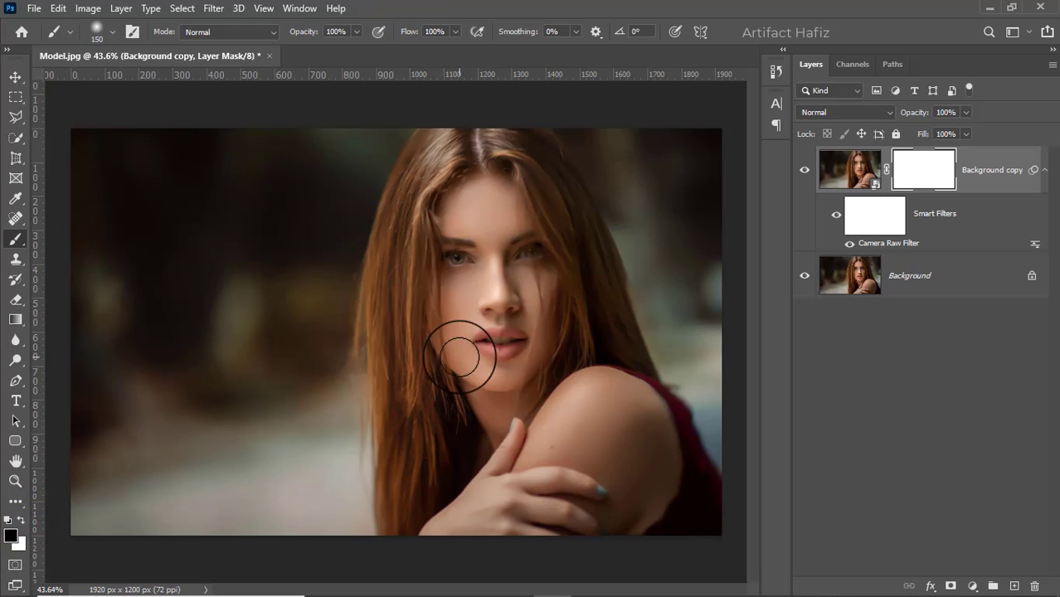
{"action": "mouse_move", "coordinate": [471, 181]}
{"action": "left_mouse_down"}
{"action": "mouse_move", "coordinate": [474, 280]}
{"action": "mouse_move", "coordinate": [457, 360]}
{"action": "mouse_move", "coordinate": [532, 279]}
{"action": "mouse_move", "coordinate": [514, 201]}
{"action": "mouse_move", "coordinate": [455, 254]}
{"action": "mouse_move", "coordinate": [457, 224]}
{"action": "left_mouse_up"}
{"action": "left_click_drag", "start_coordinate": [458, 220], "coordinate": [451, 356]}
{"action": "mouse_move", "coordinate": [448, 363]}
{"action": "left_mouse_down"}
{"action": "mouse_move", "coordinate": [448, 392]}
{"action": "mouse_move", "coordinate": [465, 340]}
{"action": "left_mouse_up"}
{"action": "left_click_drag", "start_coordinate": [517, 239], "coordinate": [544, 268]}
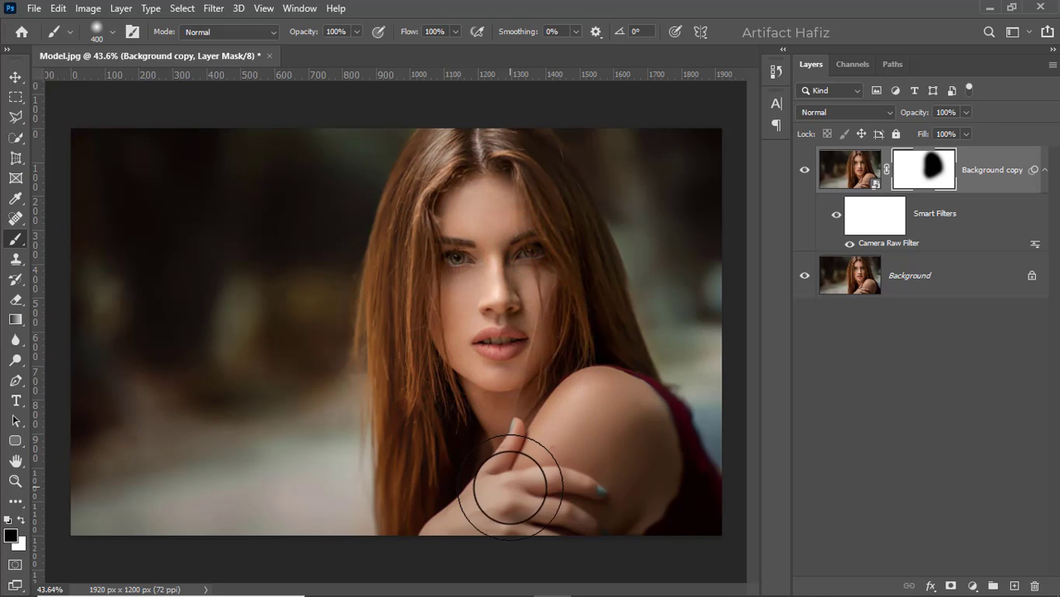
{"action": "left_click_drag", "start_coordinate": [519, 485], "coordinate": [557, 510]}
{"action": "mouse_move", "coordinate": [495, 253]}
{"action": "left_mouse_down"}
{"action": "mouse_move", "coordinate": [485, 355]}
{"action": "mouse_move", "coordinate": [497, 166]}
{"action": "mouse_move", "coordinate": [486, 187]}
{"action": "left_mouse_up"}
{"action": "left_click_drag", "start_coordinate": [486, 187], "coordinate": [479, 294]}
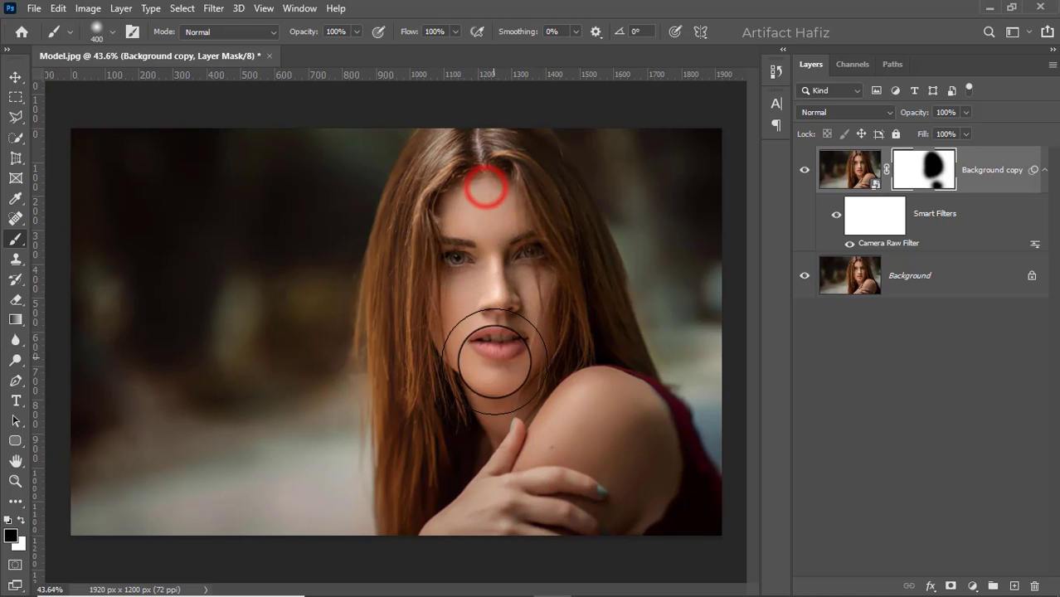
{"action": "left_click", "coordinate": [16, 76]}
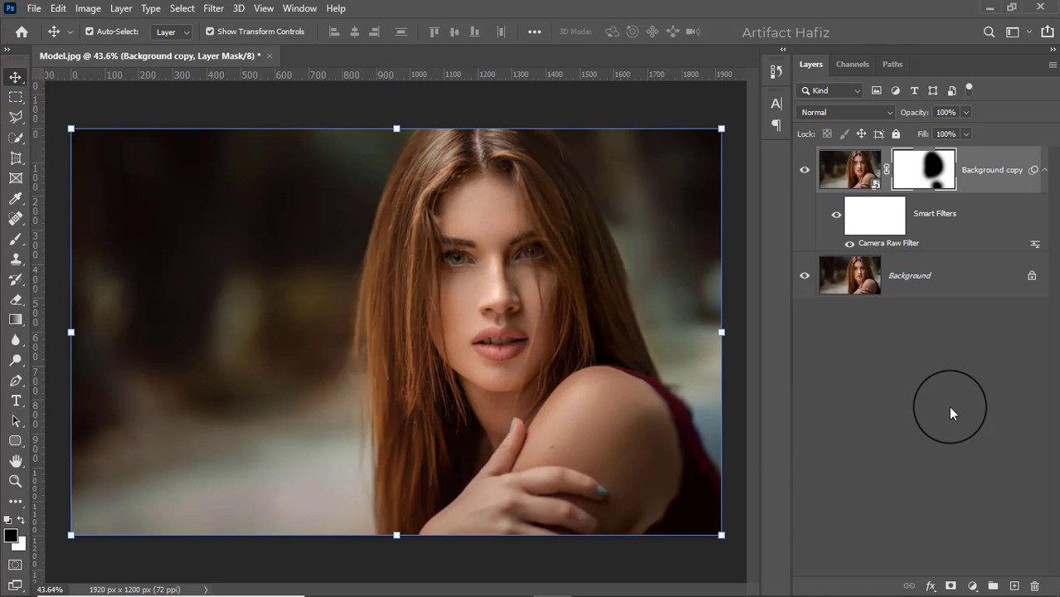
- Create a new layer above Background copy and set the foreground colour to the warm orange ffbb18
{"action": "left_click", "coordinate": [1014, 585]}
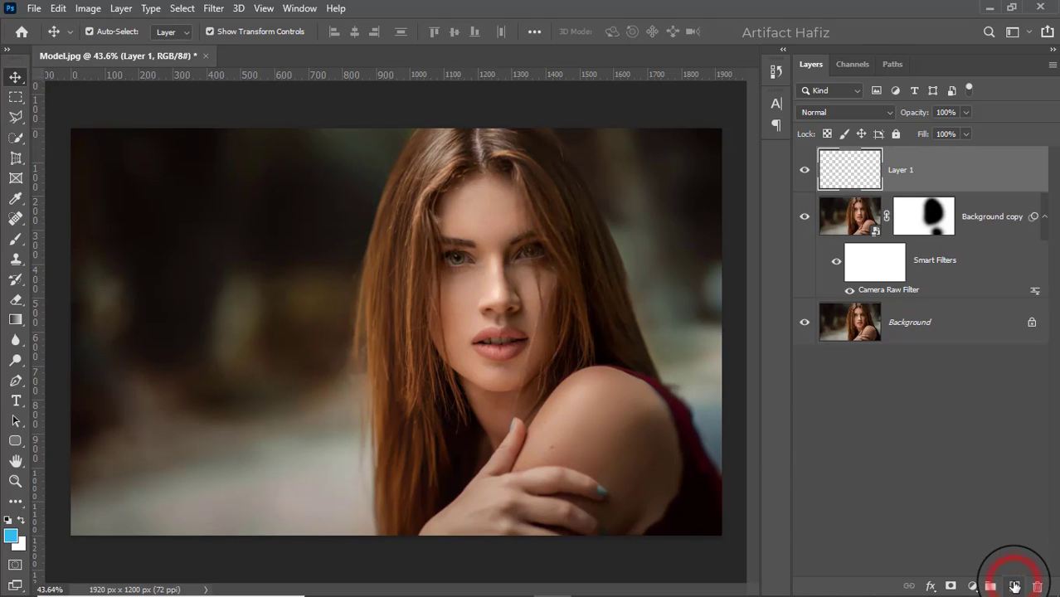
{"action": "left_click", "coordinate": [15, 238]}
{"action": "left_click", "coordinate": [10, 539]}
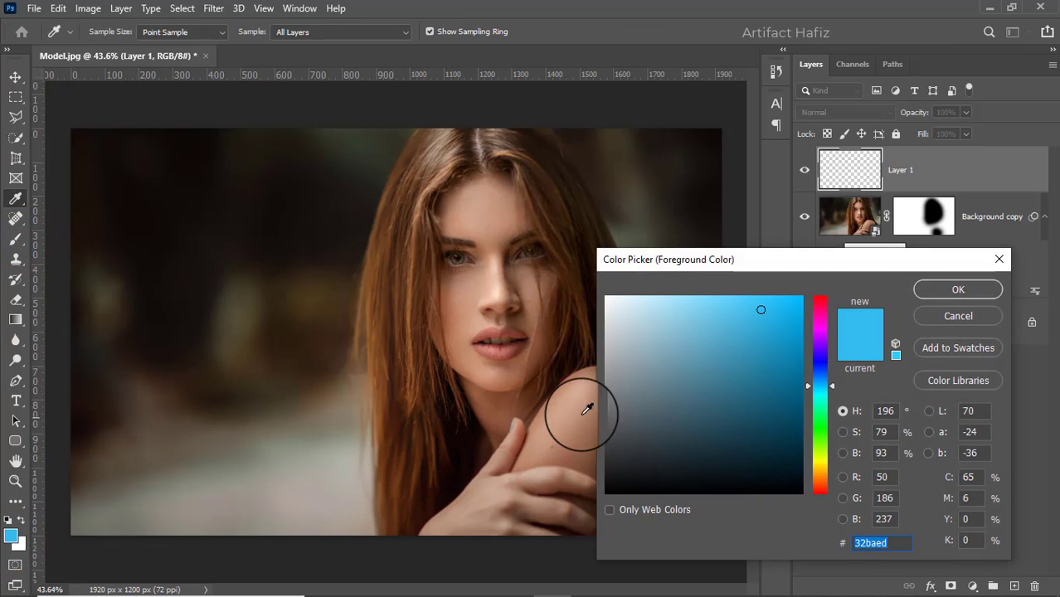
{"action": "mouse_move", "coordinate": [827, 402]}
{"action": "left_mouse_down"}
{"action": "mouse_move", "coordinate": [823, 474]}
{"action": "mouse_move", "coordinate": [821, 467]}
{"action": "left_mouse_up"}
{"action": "left_click_drag", "start_coordinate": [750, 322], "coordinate": [782, 284]}
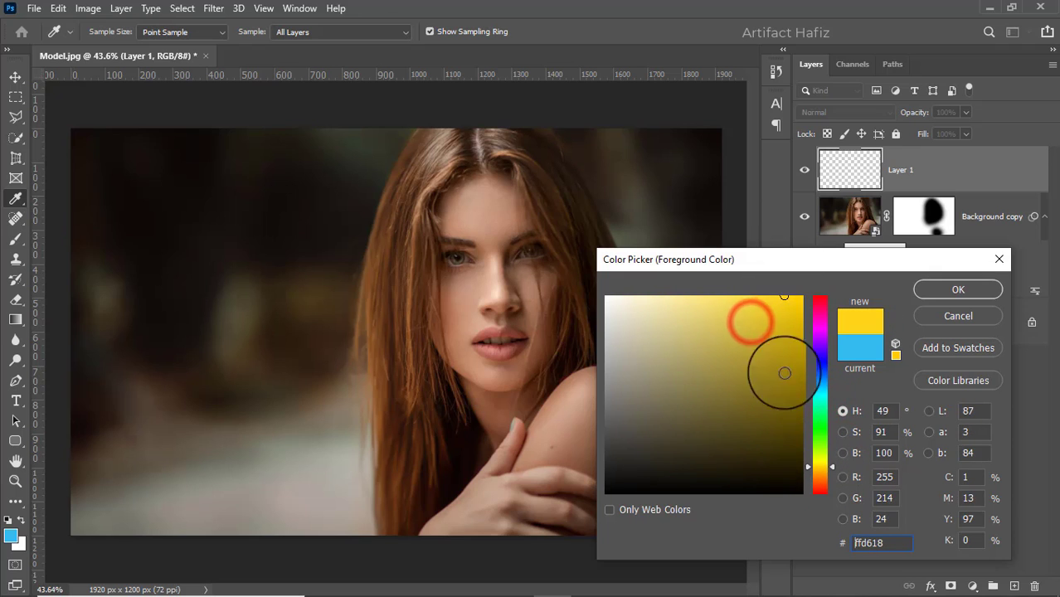
{"action": "left_click_drag", "start_coordinate": [819, 466], "coordinate": [818, 472]}
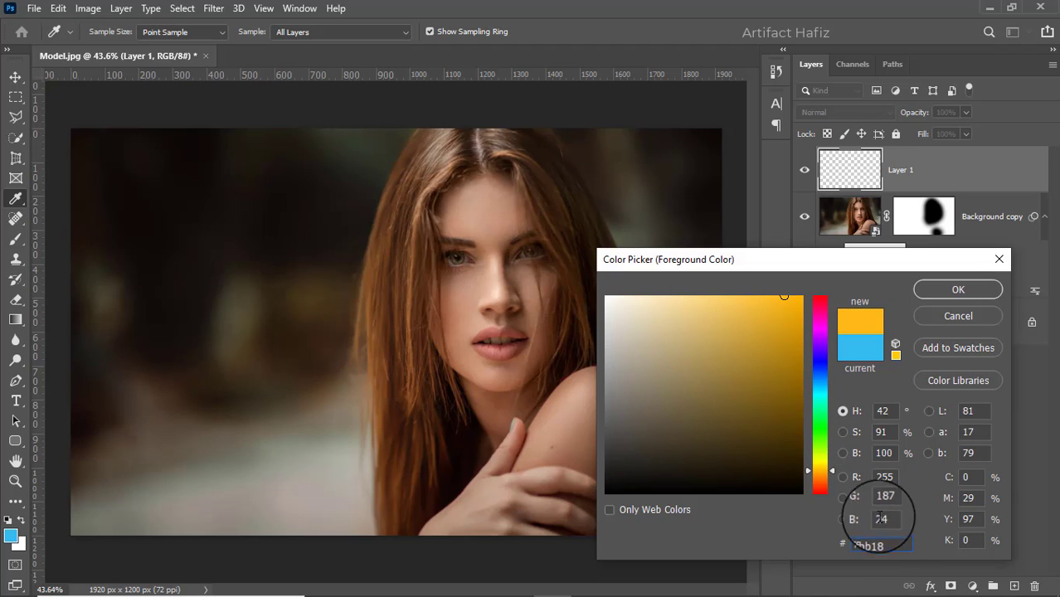
{"action": "double_click", "coordinate": [883, 541]}
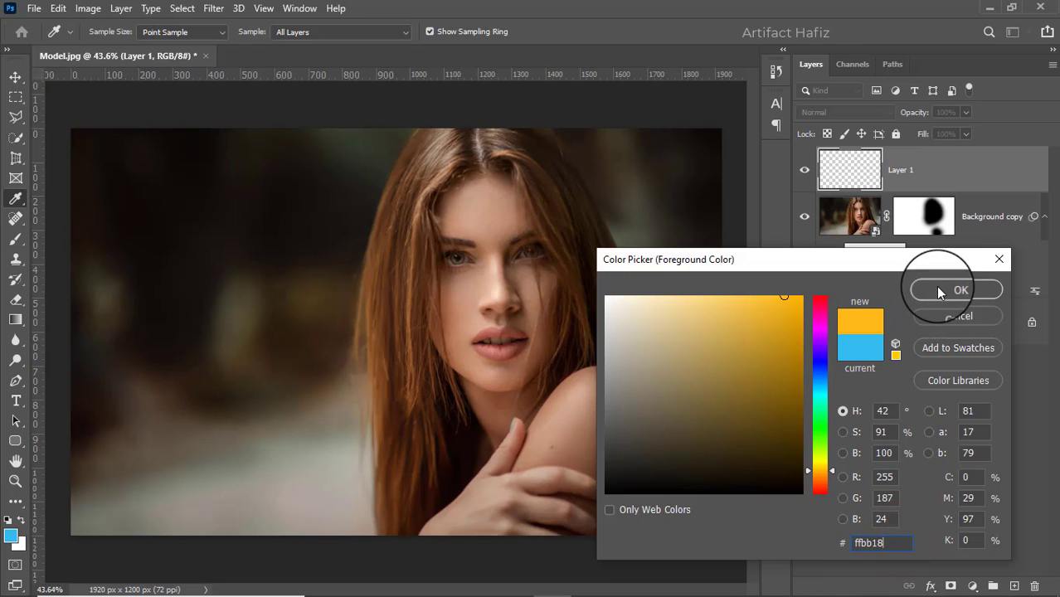
{"action": "left_click", "coordinate": [954, 290]}
- Enlarge the brush to 700 px and paint one soft orange spot beside the hair on Layer 1
{"action": "key", "text": "b"}
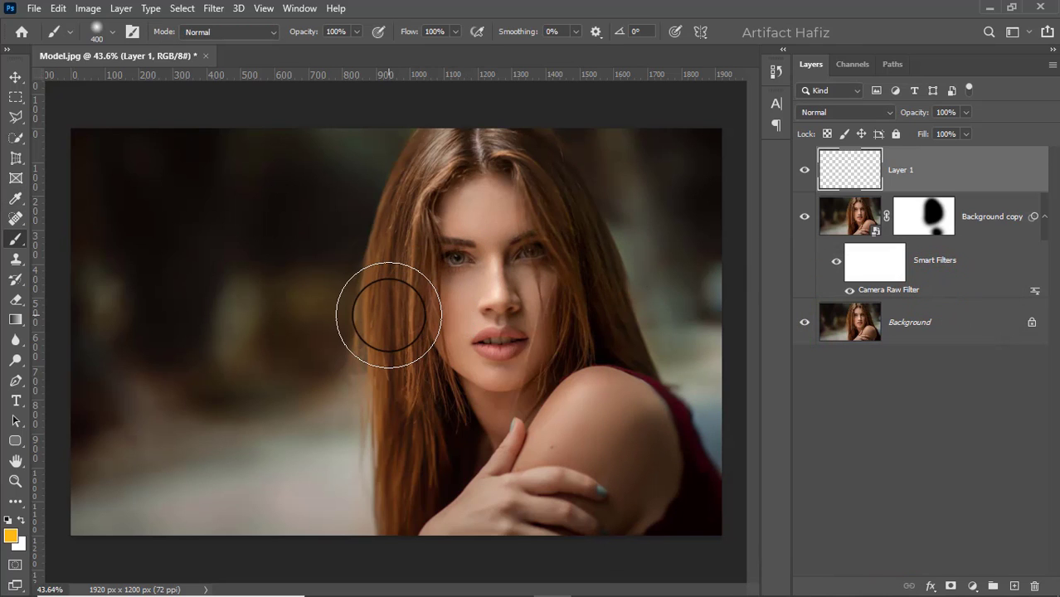
{"action": "key", "text": "bracketright"}
{"action": "key", "text": "bracketleft"}
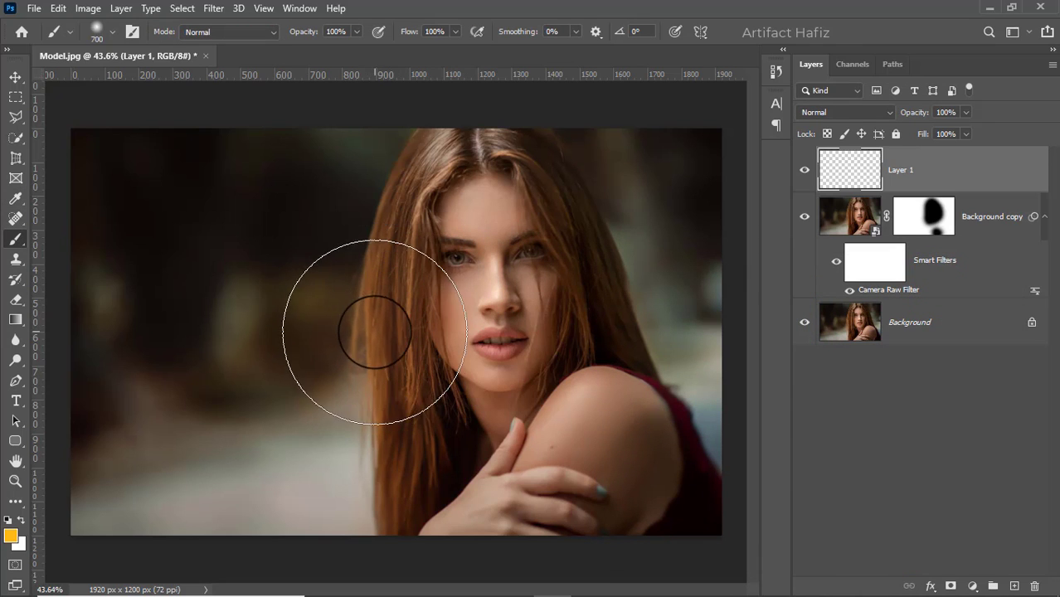
{"action": "left_click", "coordinate": [377, 331]}
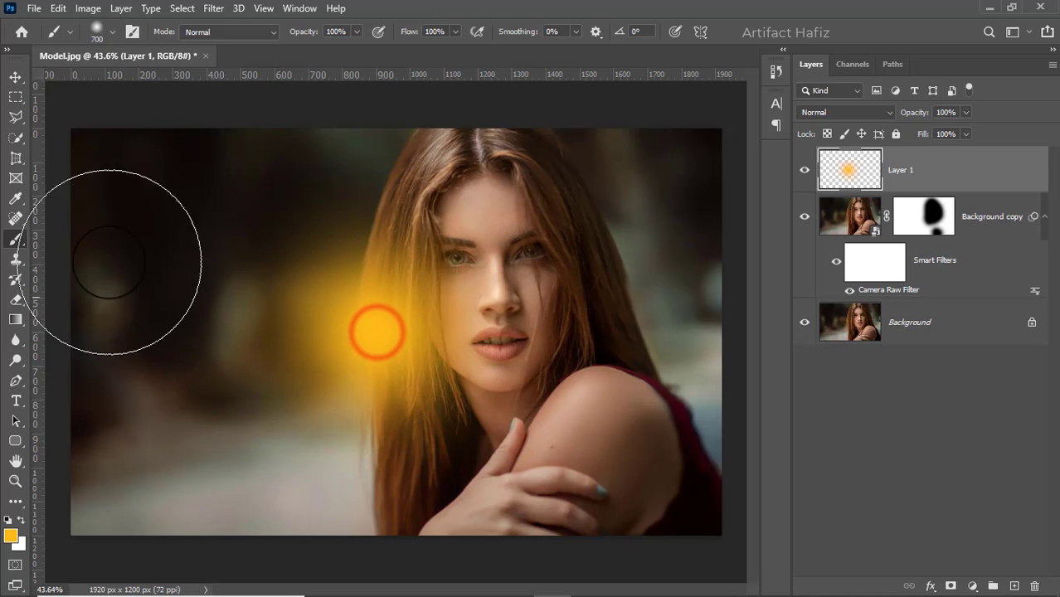
{"action": "left_click", "coordinate": [15, 77]}
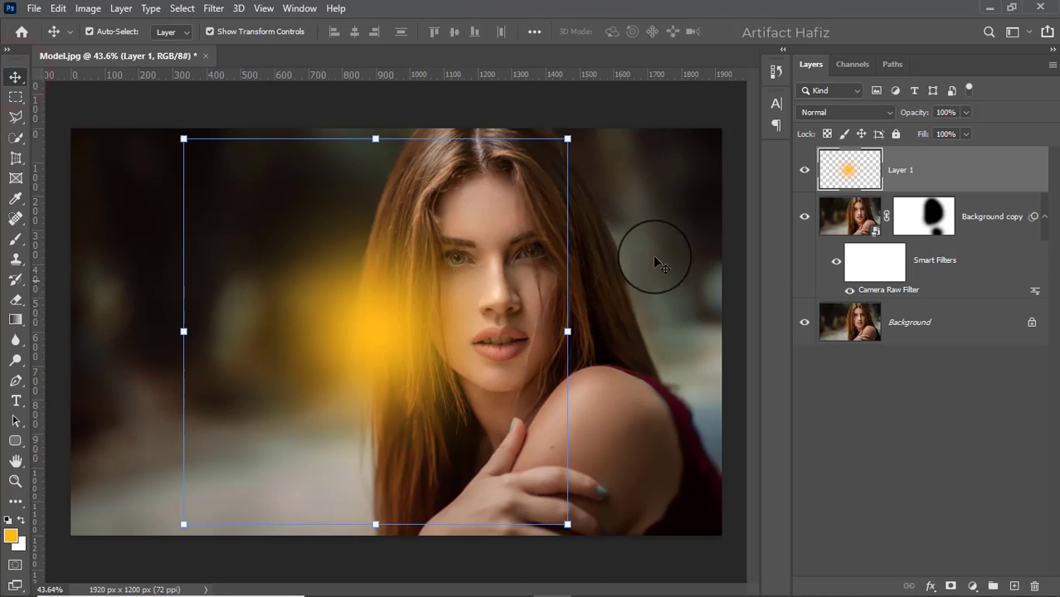
- Set Layer 1's blend mode to Screen and move the orange glow to the upper left edge of the photo
{"action": "left_click", "coordinate": [816, 111]}
{"action": "left_click", "coordinate": [811, 242]}
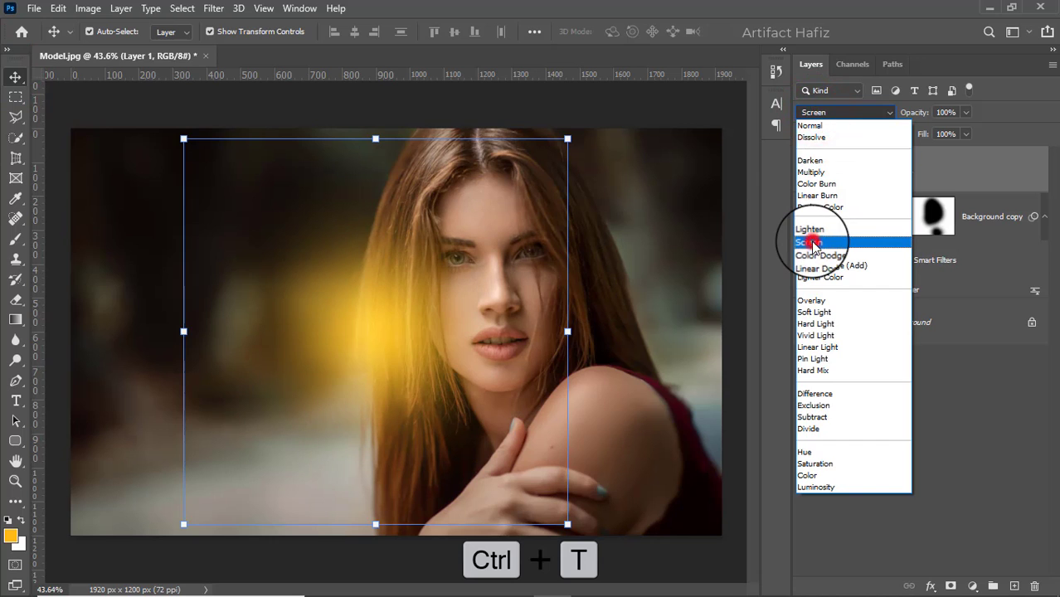
{"action": "left_click_drag", "start_coordinate": [284, 323], "coordinate": [137, 113]}
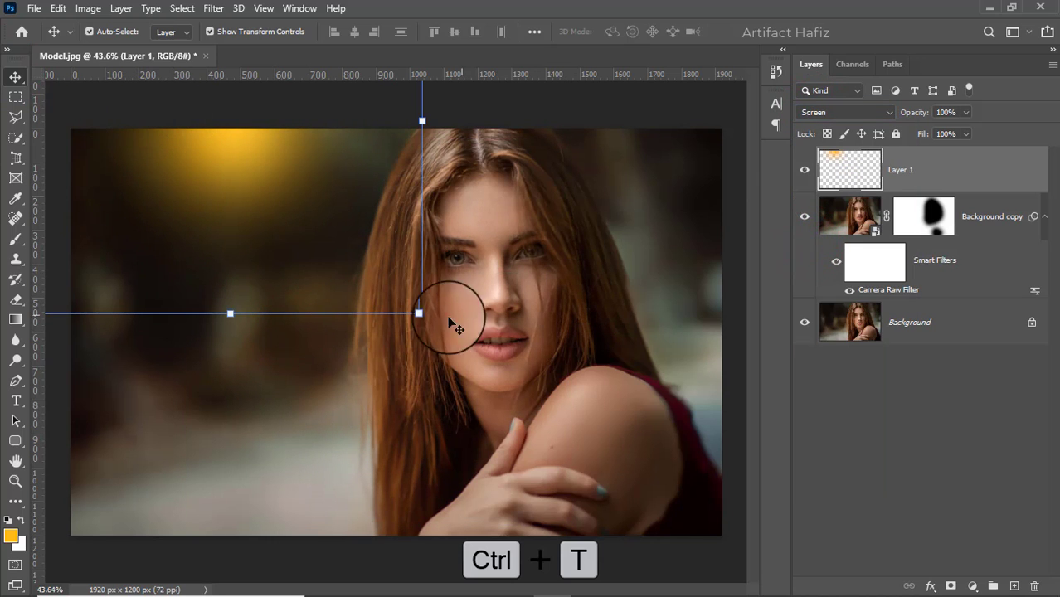
- Scale the orange glow to about 340% and position it over the upper left of the photo
{"action": "left_click_drag", "start_coordinate": [422, 313], "coordinate": [804, 595]}
{"action": "left_click_drag", "start_coordinate": [461, 343], "coordinate": [291, 137]}
{"action": "scroll", "coordinate": [348, 225], "scroll_direction": "down", "scroll_amount": 5}
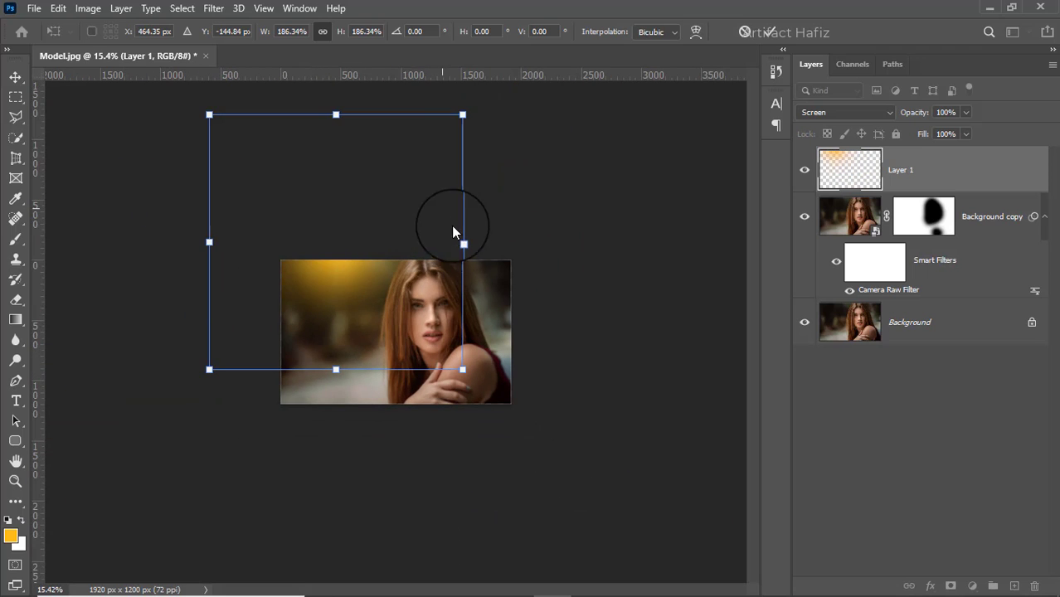
{"action": "left_click_drag", "start_coordinate": [462, 242], "coordinate": [700, 249]}
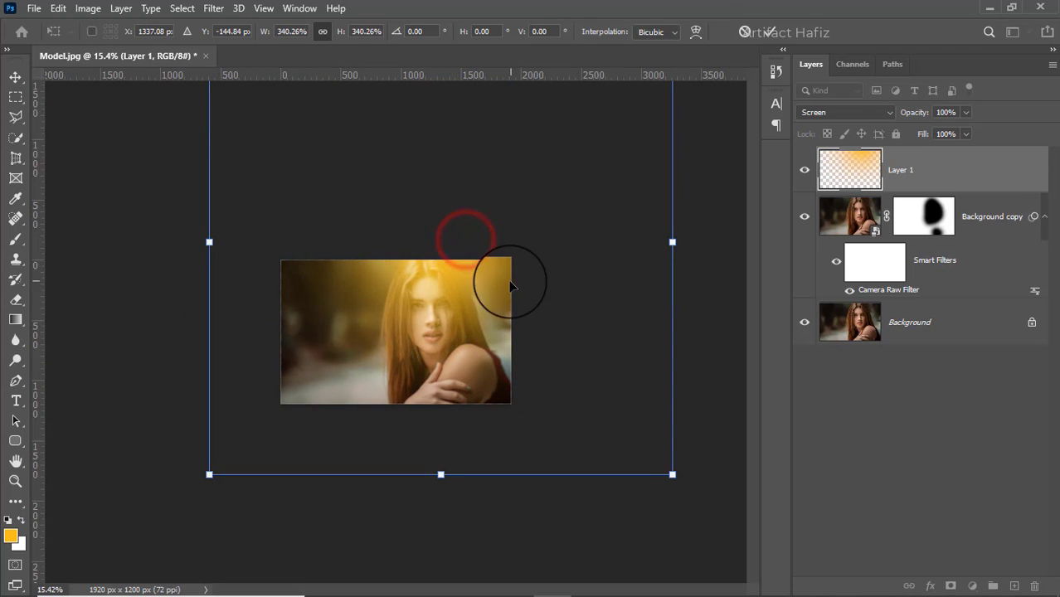
{"action": "left_click_drag", "start_coordinate": [440, 292], "coordinate": [353, 291]}
{"action": "scroll", "coordinate": [378, 331], "scroll_direction": "up", "scroll_amount": 5}
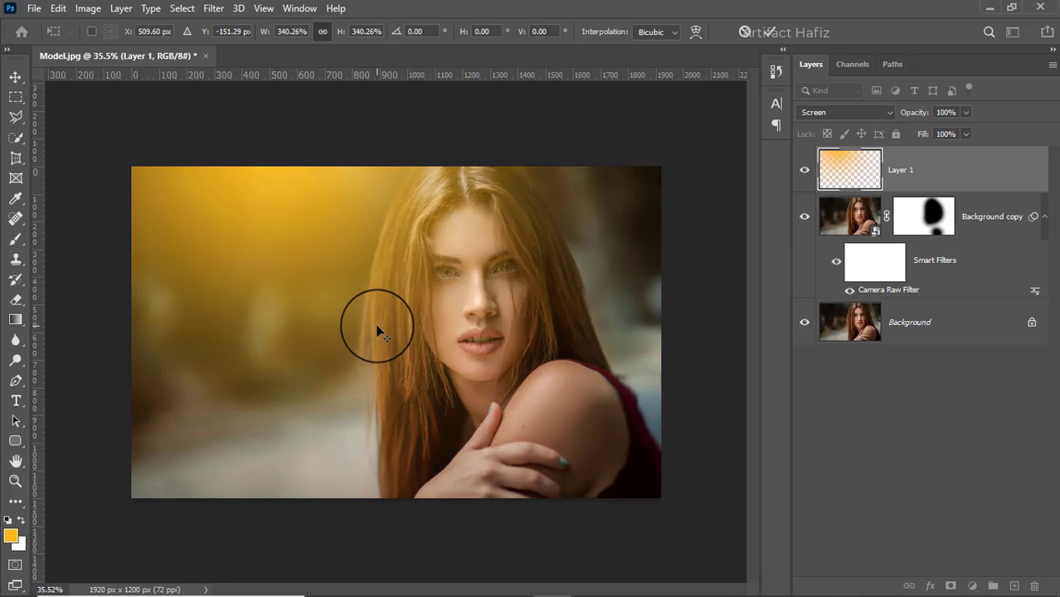
{"action": "scroll", "coordinate": [377, 332], "scroll_direction": "up", "scroll_amount": 1}
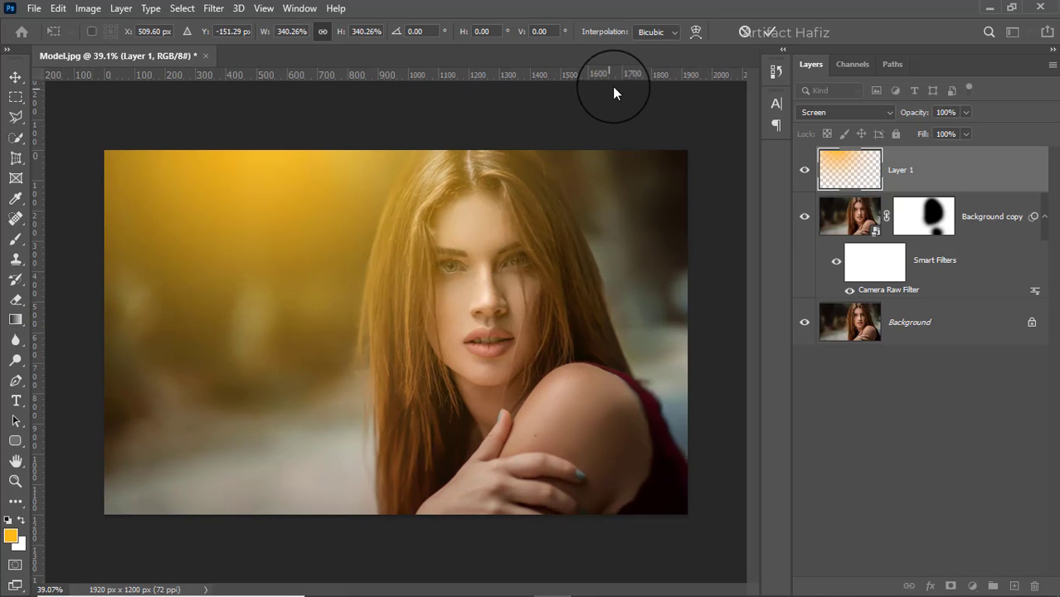
{"action": "left_click", "coordinate": [765, 35]}
- Duplicate Layer 1 and move the copied glow to the lower right side of the photo
{"action": "scroll", "coordinate": [573, 229], "scroll_direction": "down", "scroll_amount": 2}
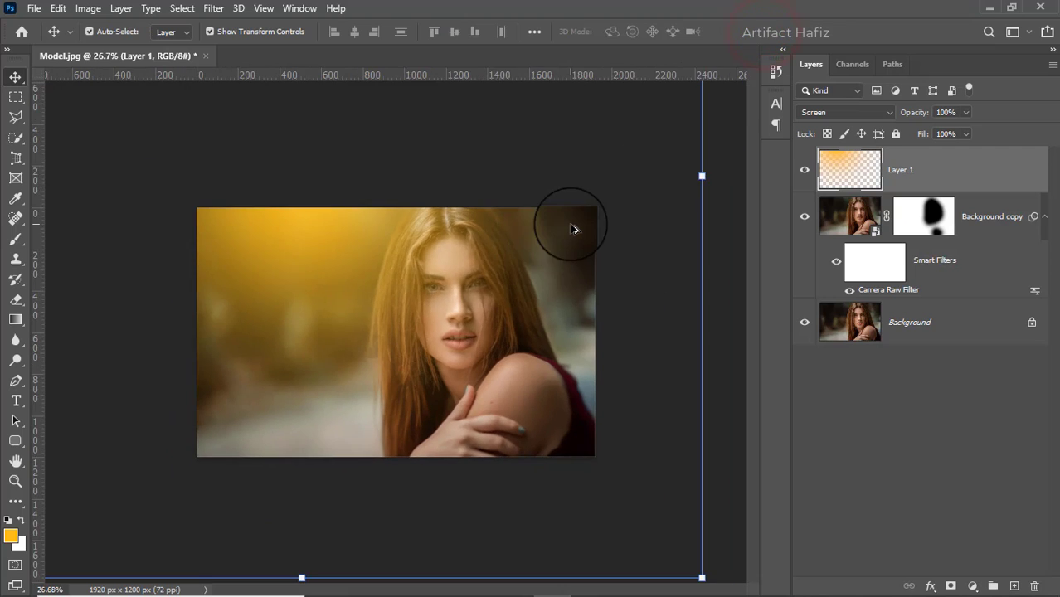
{"action": "scroll", "coordinate": [572, 229], "scroll_direction": "up", "scroll_amount": 1}
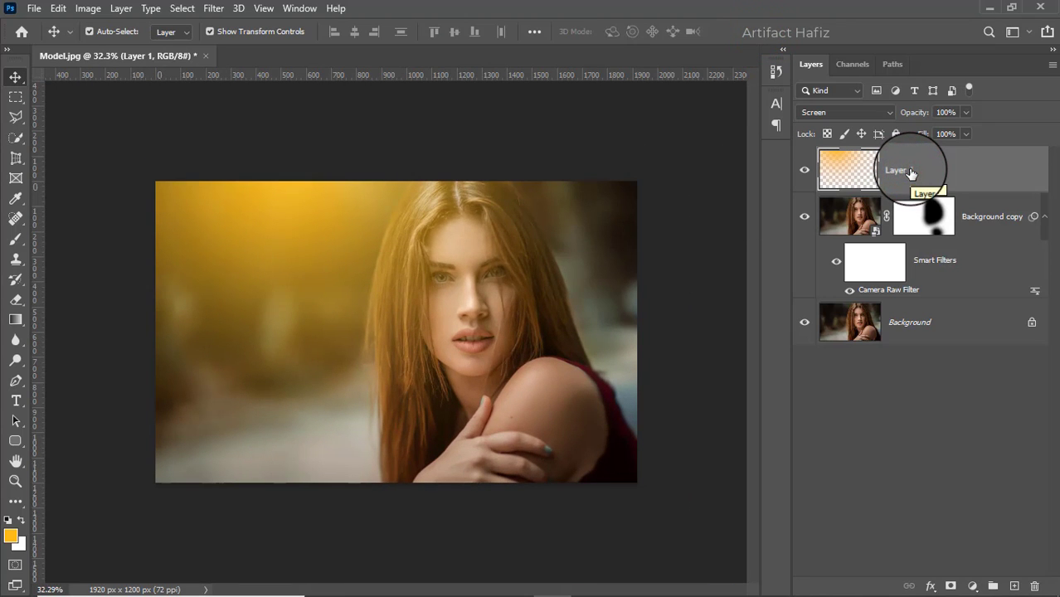
{"action": "left_click_drag", "start_coordinate": [913, 168], "coordinate": [1016, 587]}
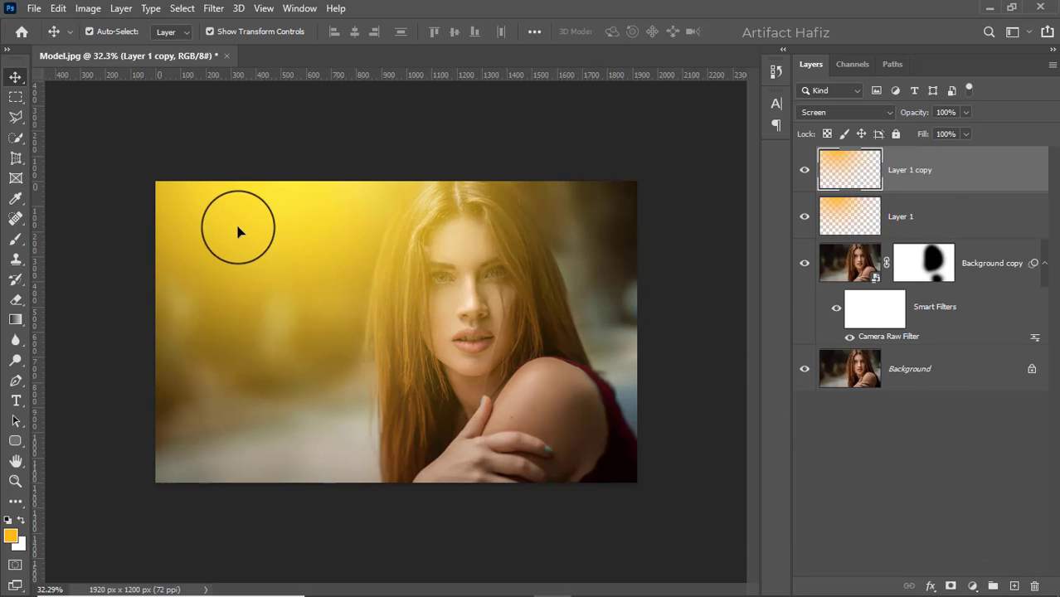
{"action": "left_click_drag", "start_coordinate": [282, 249], "coordinate": [605, 444]}
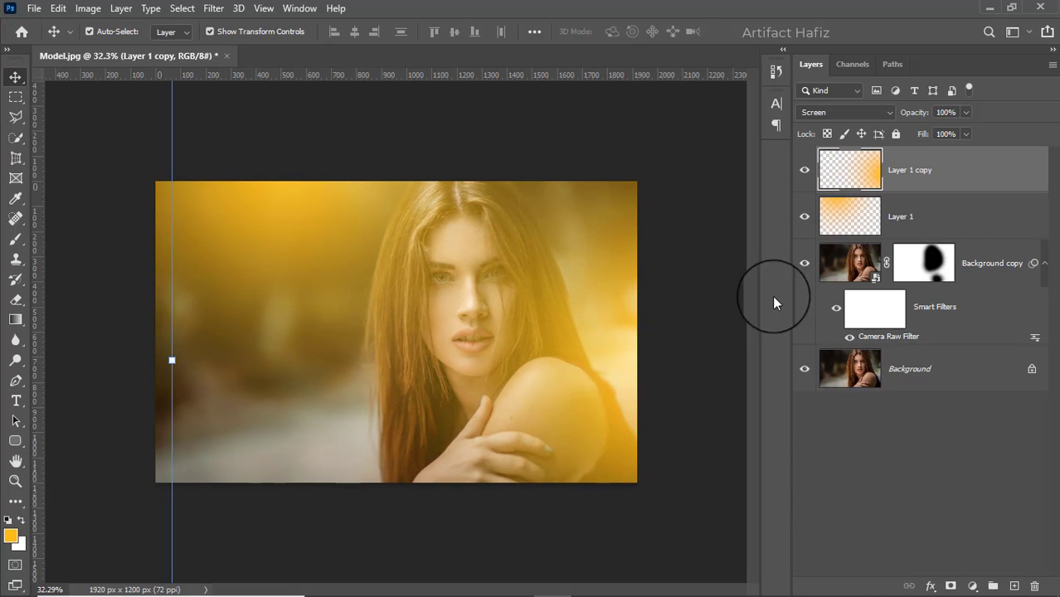
- Set the opacity of Layer 1 copy to 25%
{"action": "left_click_drag", "start_coordinate": [956, 137], "coordinate": [911, 147]}
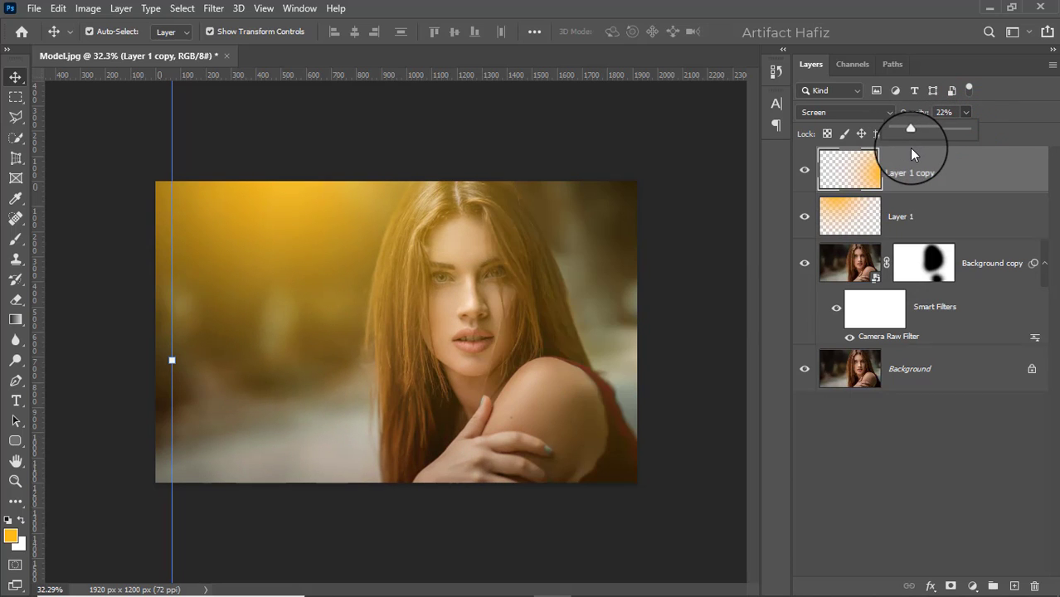
{"action": "left_click", "coordinate": [910, 133]}
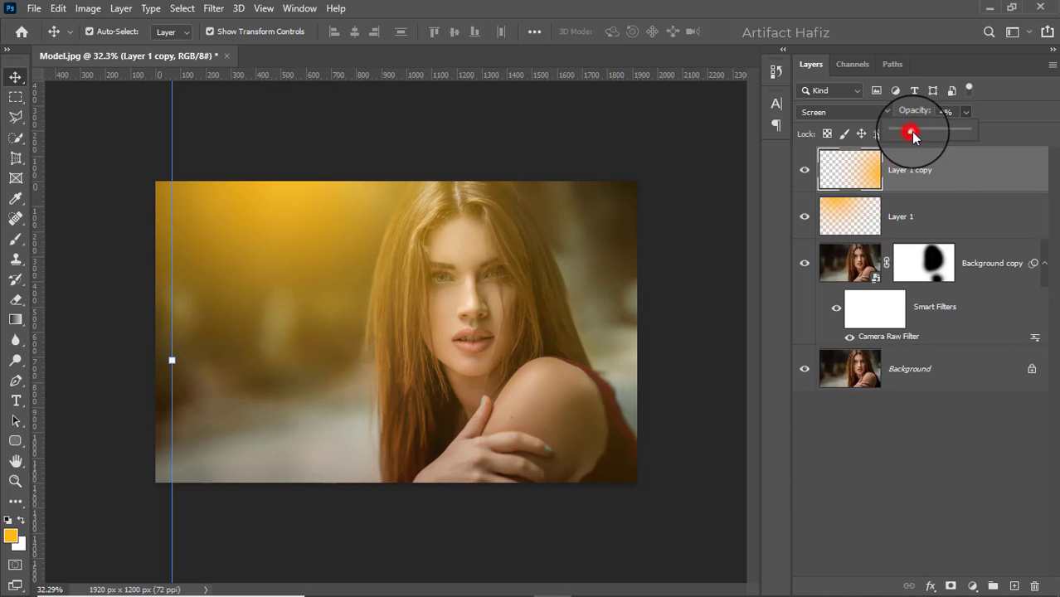
- Group Layer 1 and Layer 1 copy, and add a layer mask to the group
{"action": "left_click", "coordinate": [934, 172], "text": "ctrl"}
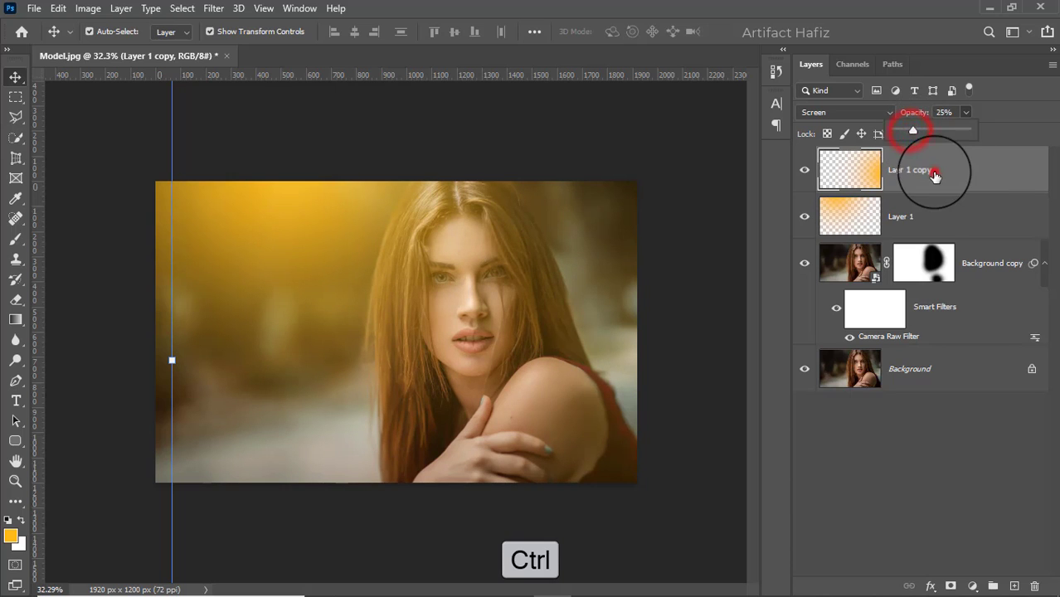
{"action": "left_click", "coordinate": [927, 218], "text": "ctrl"}
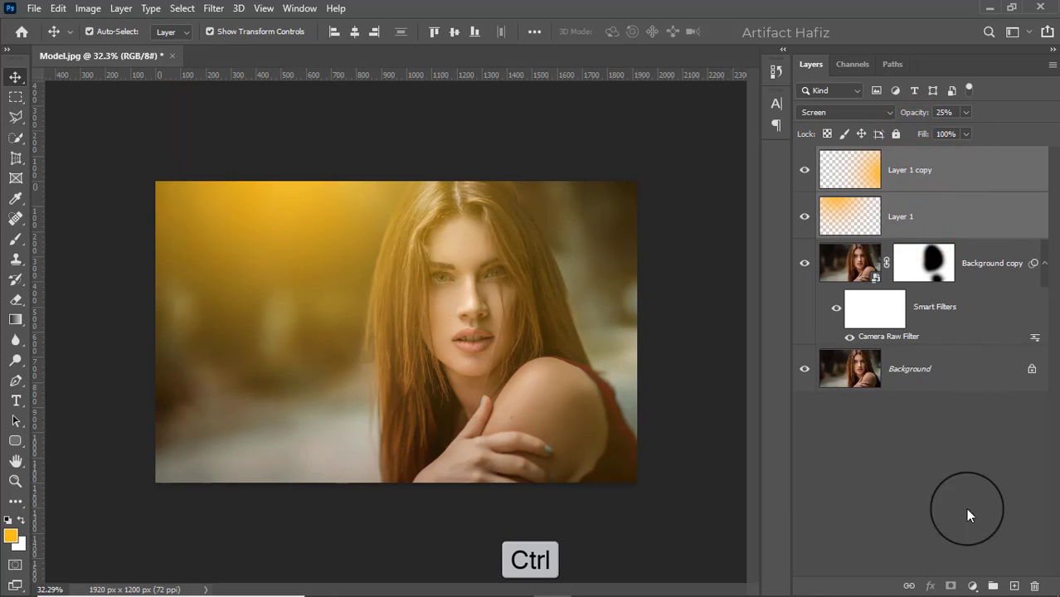
{"action": "left_click", "coordinate": [992, 586]}
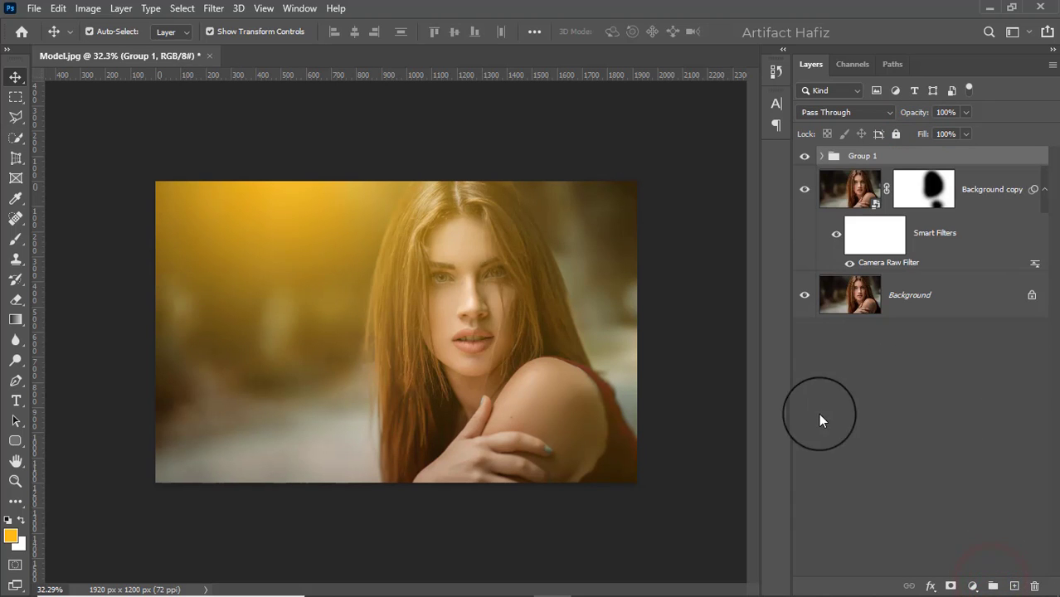
{"action": "left_click", "coordinate": [951, 585]}
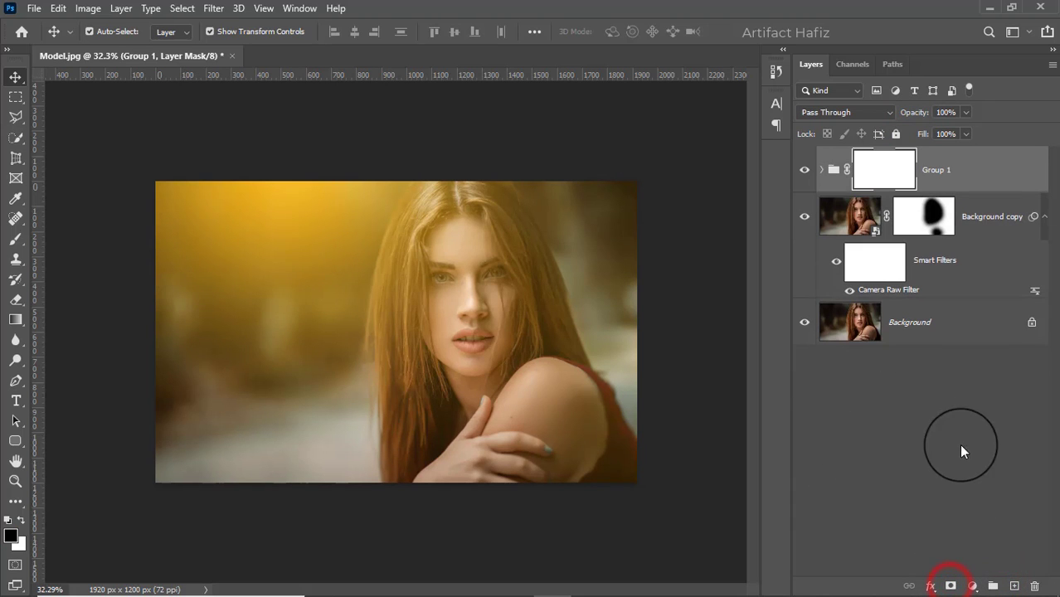
- Paint over the face on the Group 1 mask with a soft black 400 px brush at 15% opacity to reduce the glow
{"action": "left_click", "coordinate": [15, 240]}
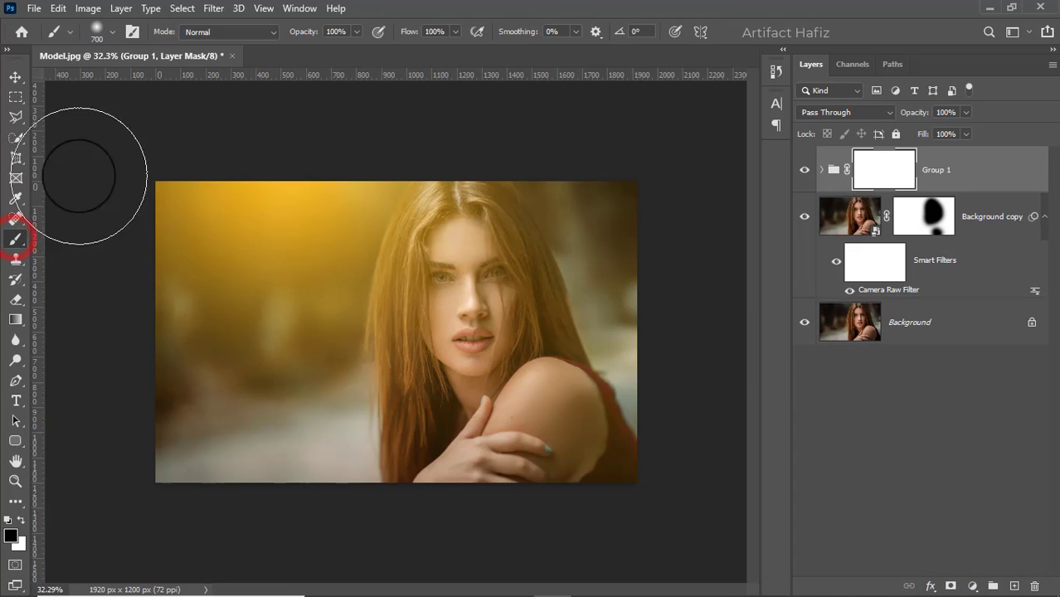
{"action": "left_click", "coordinate": [356, 32]}
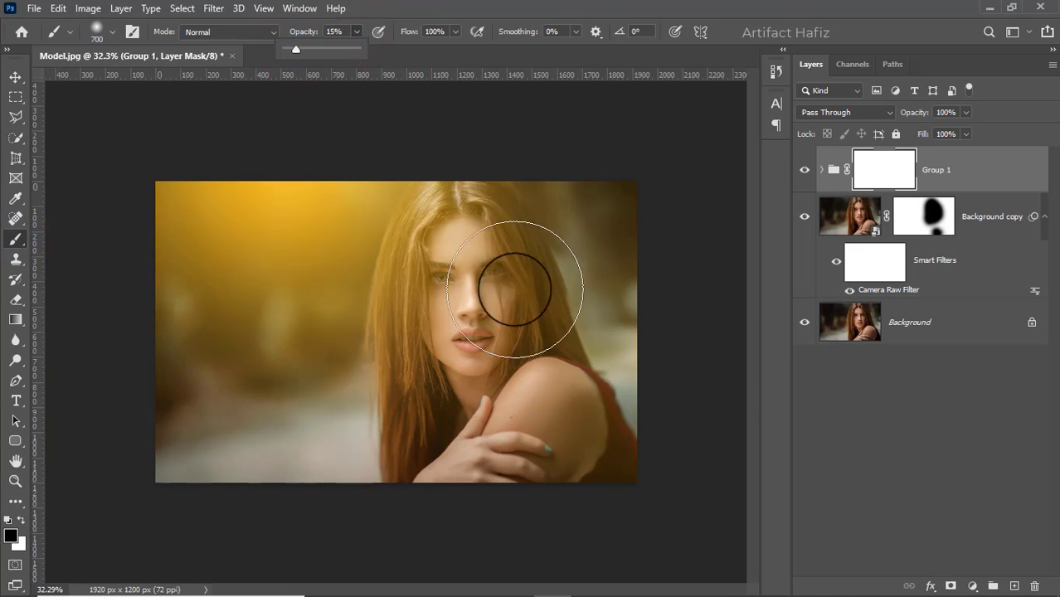
{"action": "key", "text": "bracketleft"}
{"action": "key", "text": "bracketleft"}
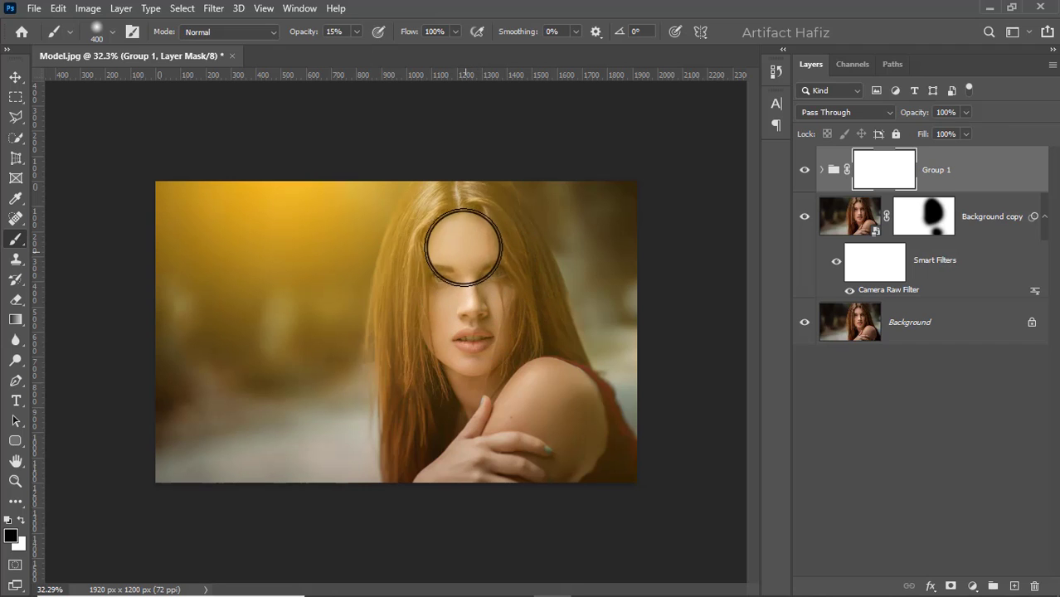
{"action": "left_click_drag", "start_coordinate": [459, 233], "coordinate": [469, 395]}
{"action": "mouse_move", "coordinate": [459, 265]}
{"action": "left_mouse_down"}
{"action": "mouse_move", "coordinate": [572, 421]}
{"action": "mouse_move", "coordinate": [631, 419]}
{"action": "left_mouse_up"}
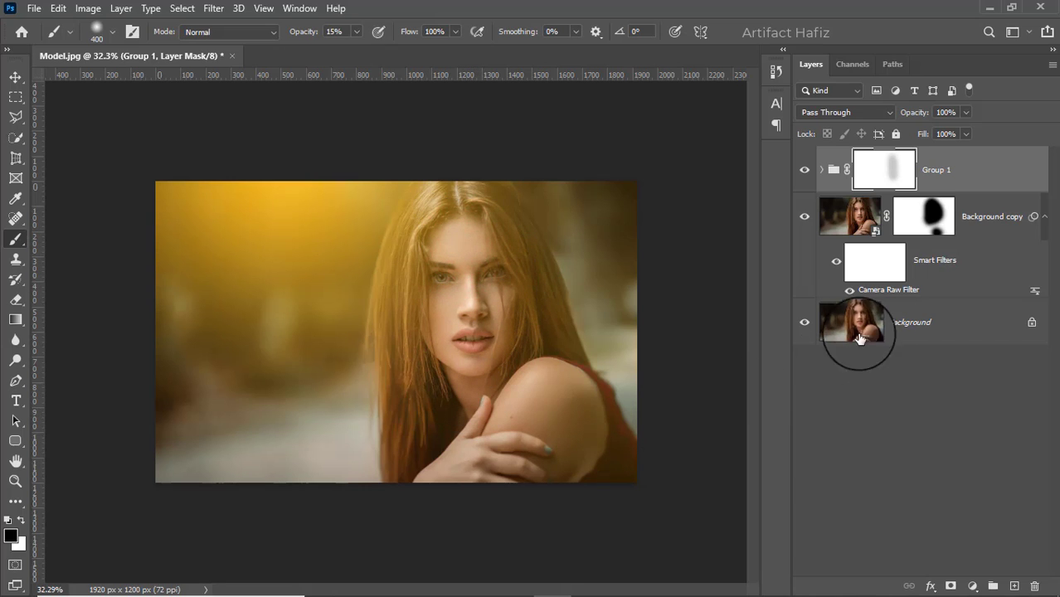
- Add a Color Lookup adjustment layer above Group 1 using the Fuji F125 Kodak 2395 3D LUT
{"action": "left_click", "coordinate": [946, 169]}
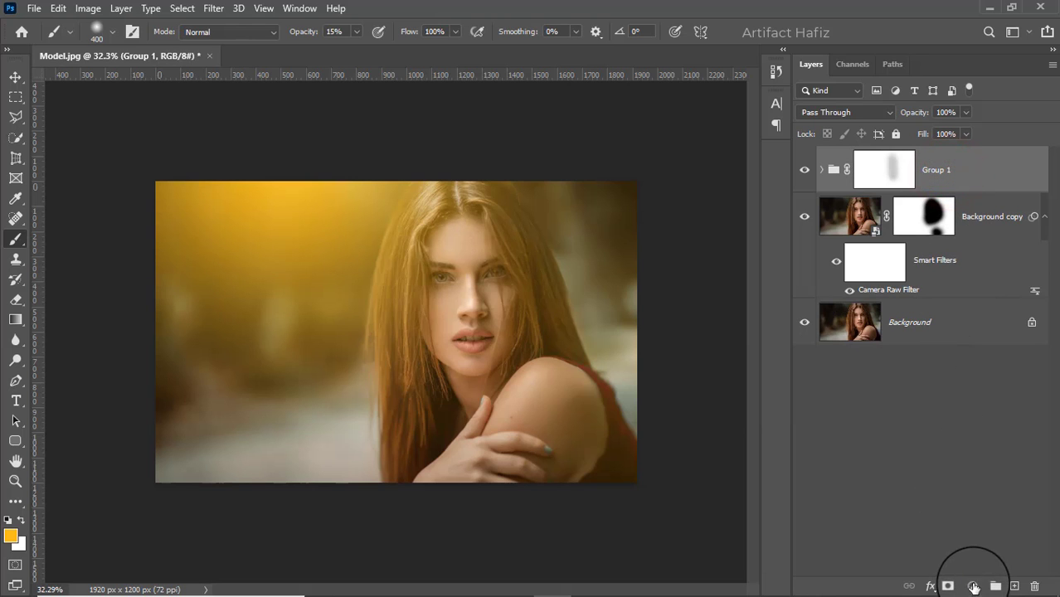
{"action": "left_click", "coordinate": [974, 587]}
{"action": "left_click", "coordinate": [972, 496]}
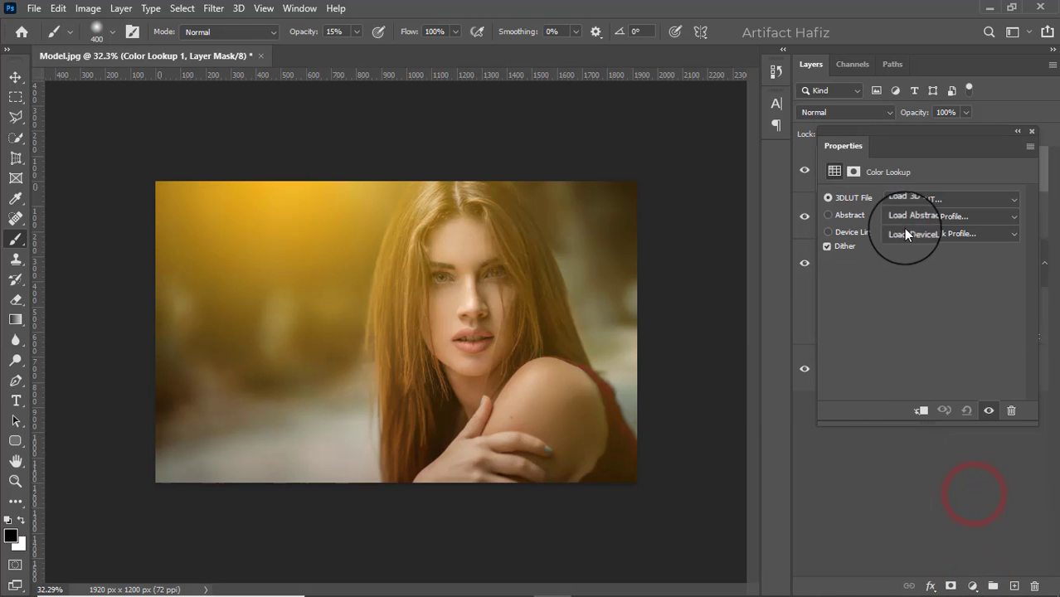
{"action": "left_click", "coordinate": [907, 200]}
{"action": "left_click", "coordinate": [912, 254]}
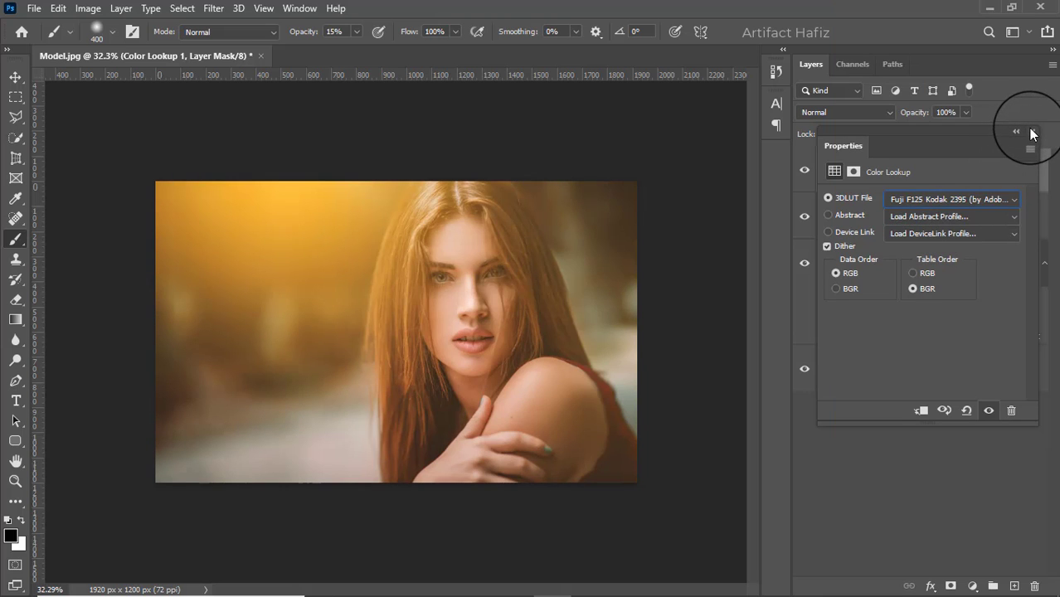
{"action": "left_click", "coordinate": [1031, 131]}
- Add a second Color Lookup adjustment layer using the Soft_Warming.look 3D LUT
{"action": "left_click", "coordinate": [969, 587]}
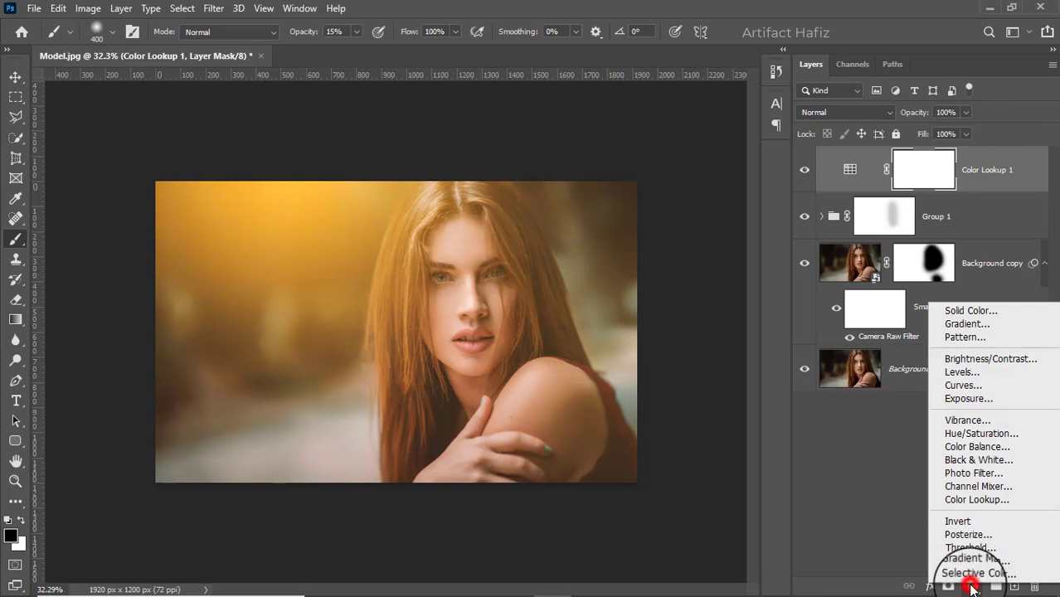
{"action": "left_click", "coordinate": [982, 505]}
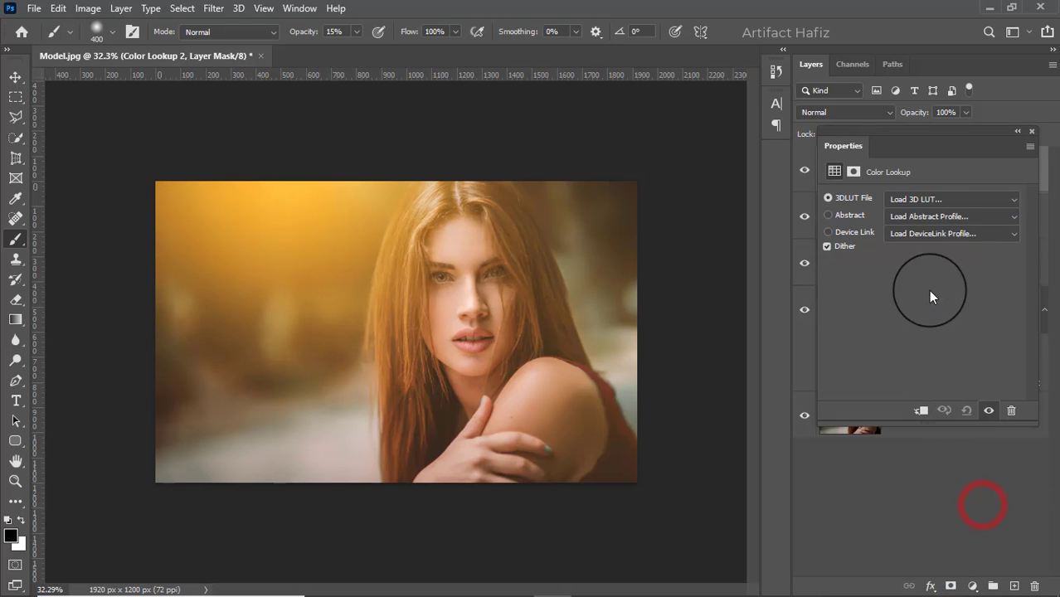
{"action": "left_click", "coordinate": [913, 199]}
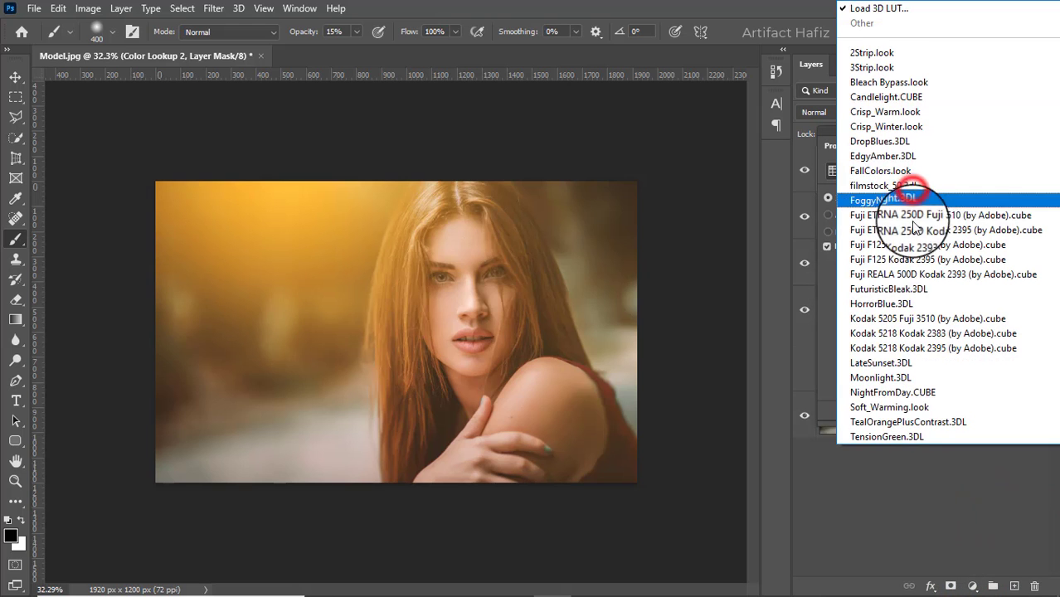
{"action": "left_click", "coordinate": [895, 408]}
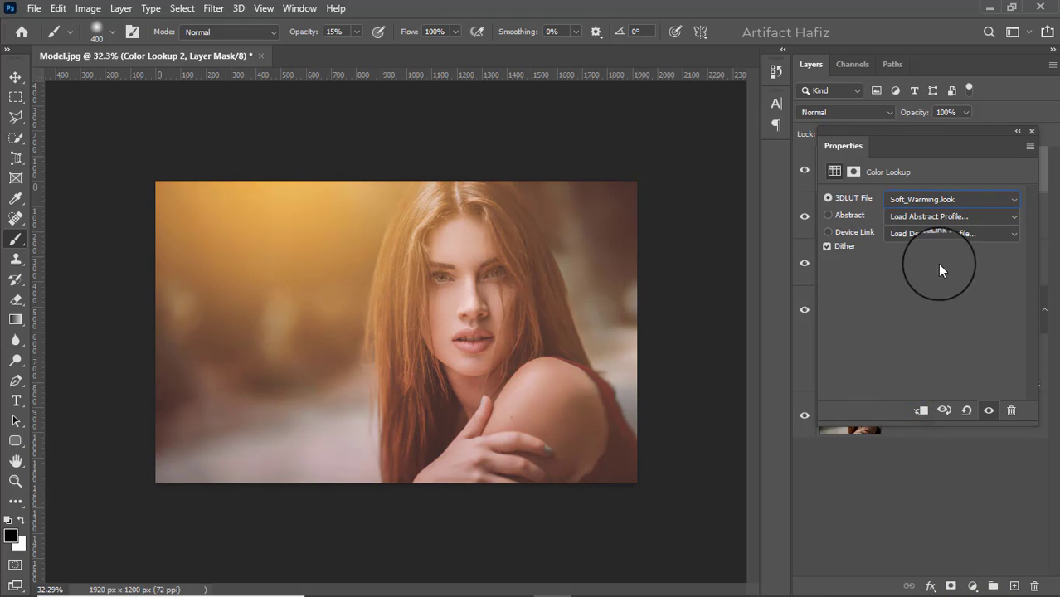
{"action": "left_click", "coordinate": [1032, 133]}
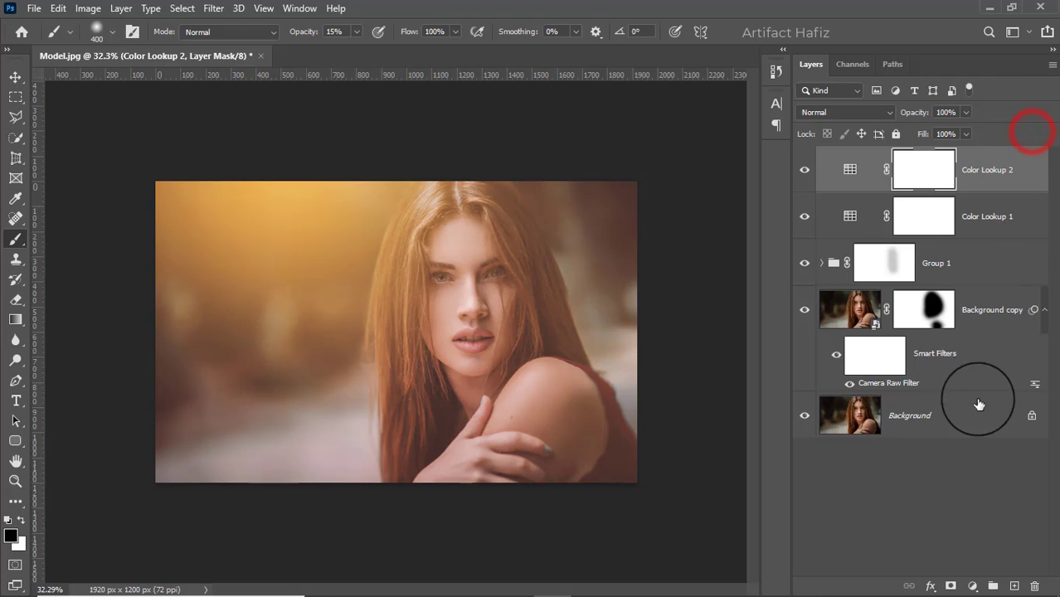
- Add a Levels adjustment layer with the shadow input at 19 and the midtones at 0.97
{"action": "left_click", "coordinate": [973, 586]}
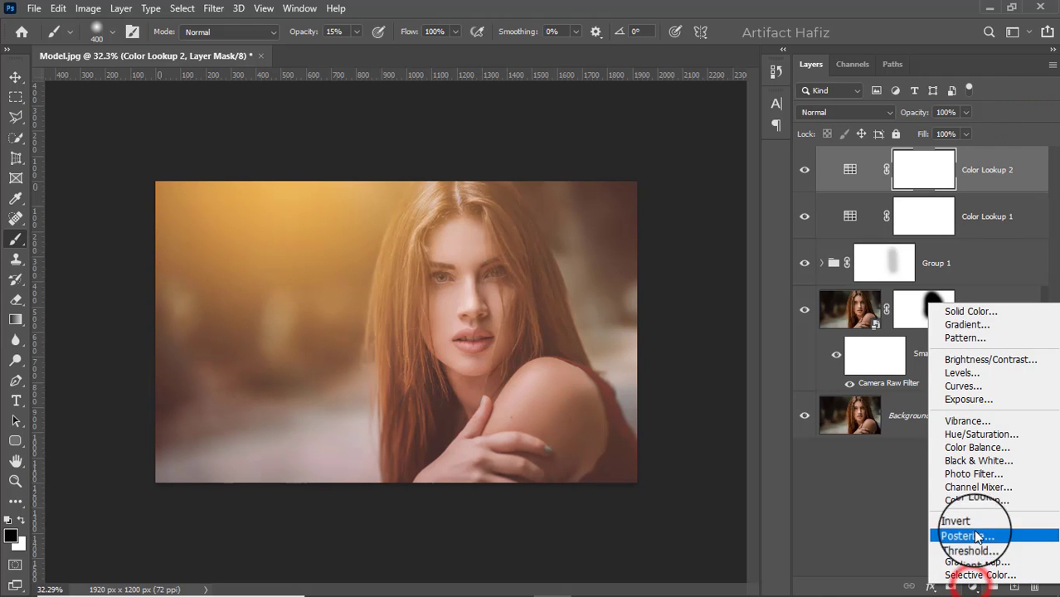
{"action": "left_click", "coordinate": [966, 371]}
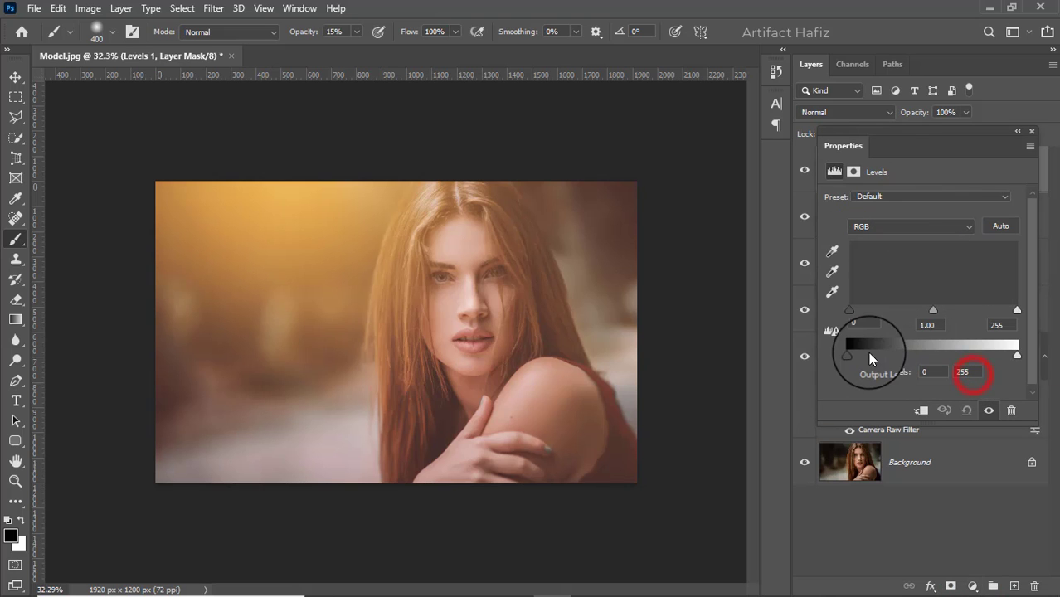
{"action": "left_click_drag", "start_coordinate": [847, 309], "coordinate": [862, 312]}
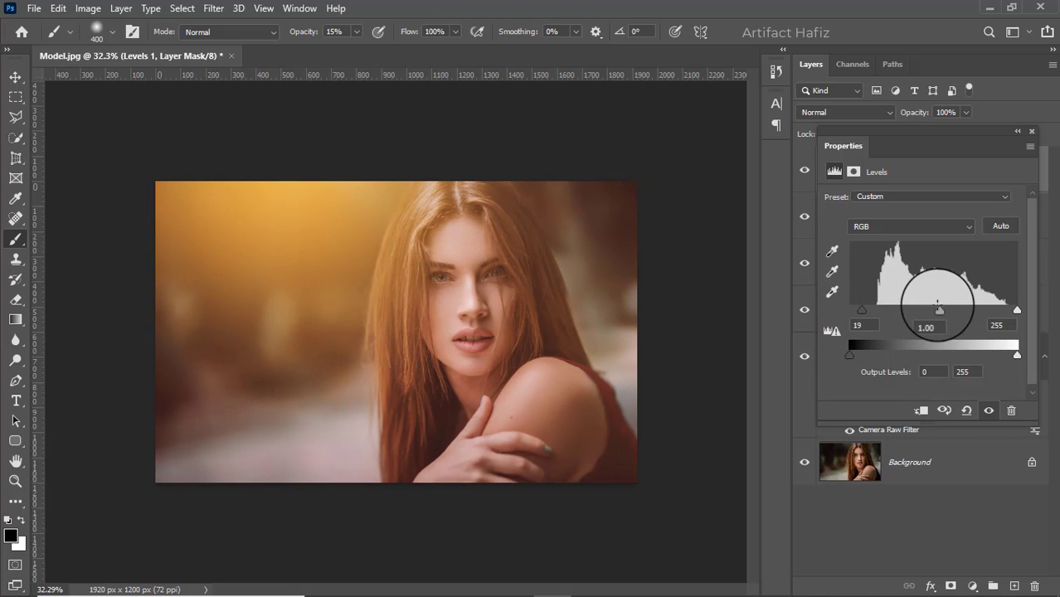
{"action": "left_click_drag", "start_coordinate": [935, 313], "coordinate": [944, 315]}
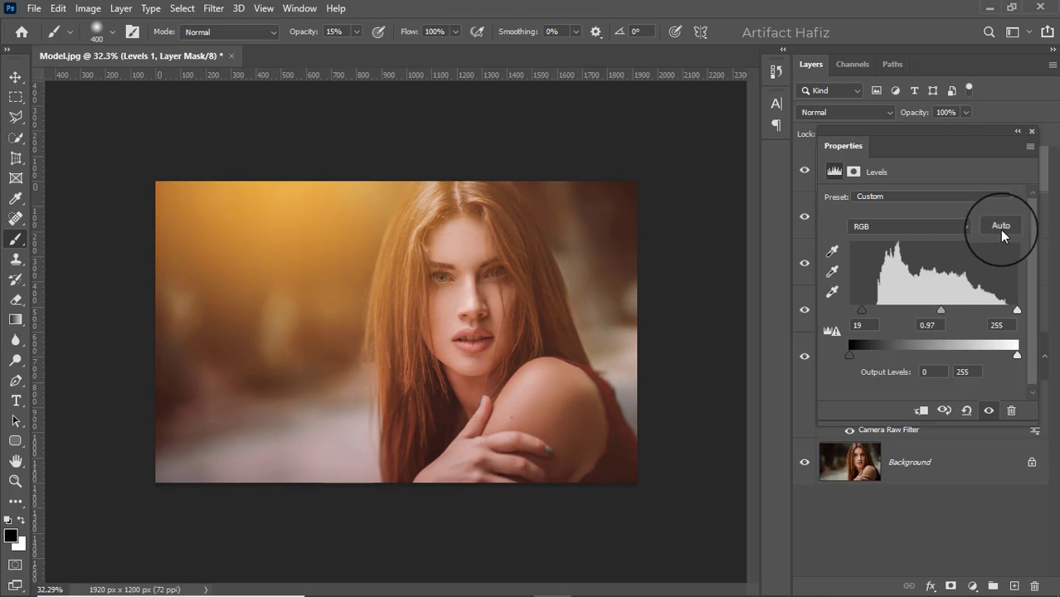
{"action": "left_click", "coordinate": [1030, 131]}
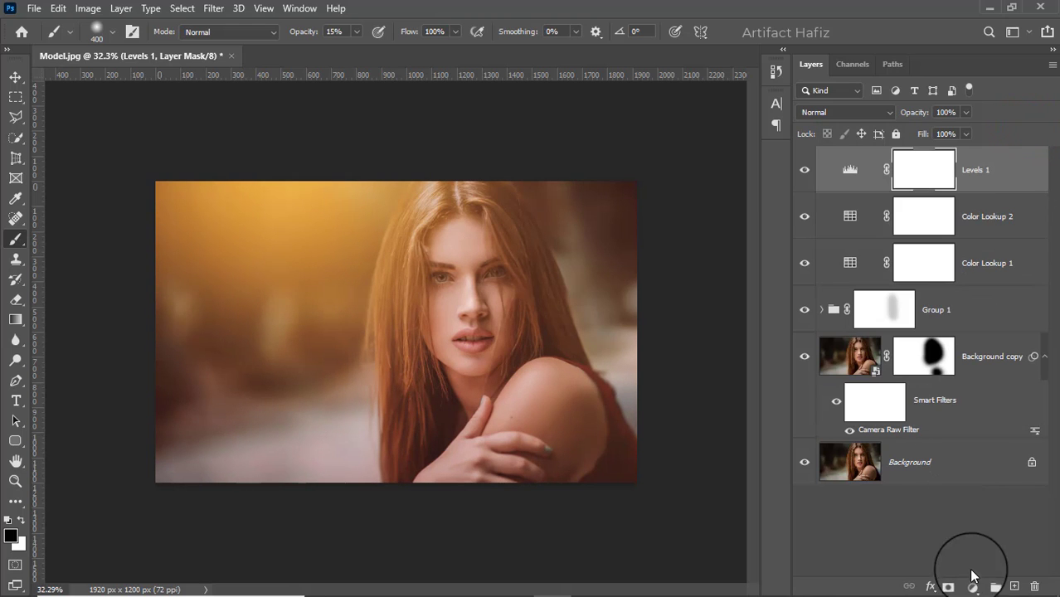
- Add a Curves adjustment layer, anchoring a point in the shadows and slightly raising a point in the highlights
{"action": "left_click", "coordinate": [972, 584]}
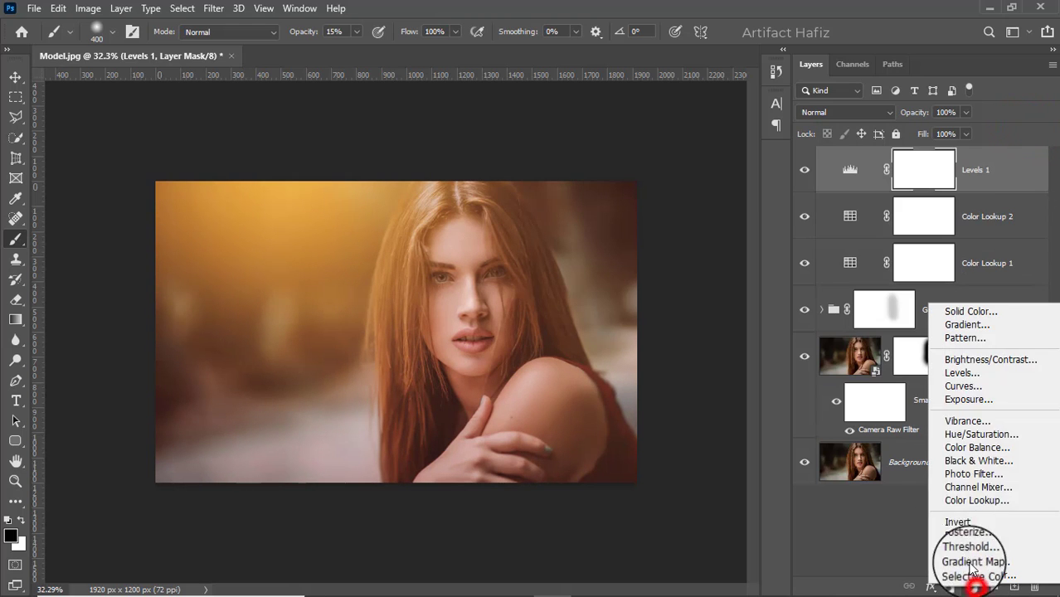
{"action": "left_click", "coordinate": [962, 387]}
{"action": "mouse_move", "coordinate": [897, 349]}
{"action": "left_mouse_down"}
{"action": "mouse_move", "coordinate": [934, 309]}
{"action": "mouse_move", "coordinate": [897, 350]}
{"action": "left_mouse_up"}
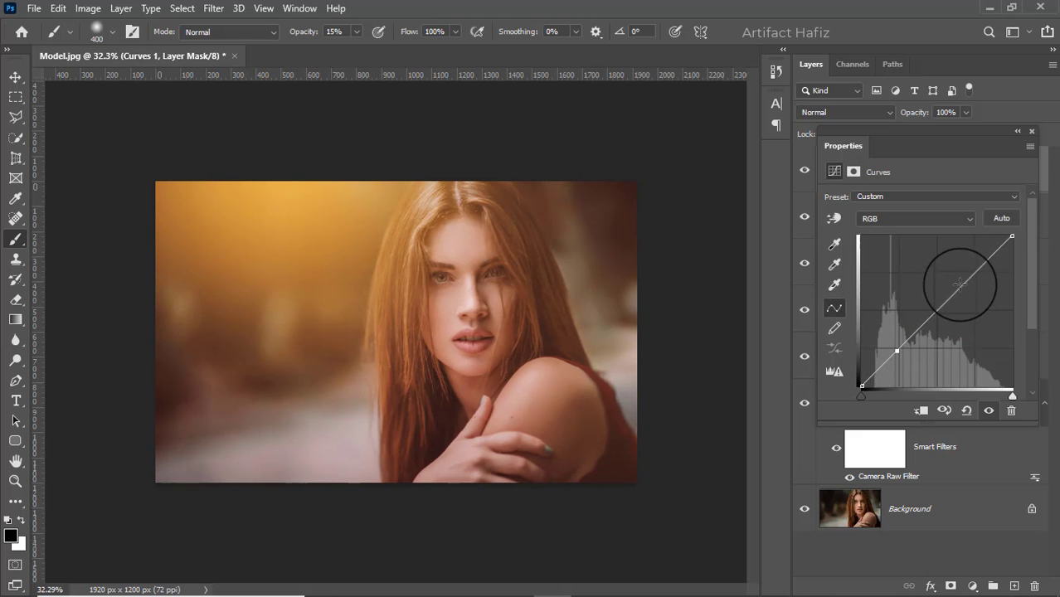
{"action": "left_click_drag", "start_coordinate": [972, 269], "coordinate": [975, 274]}
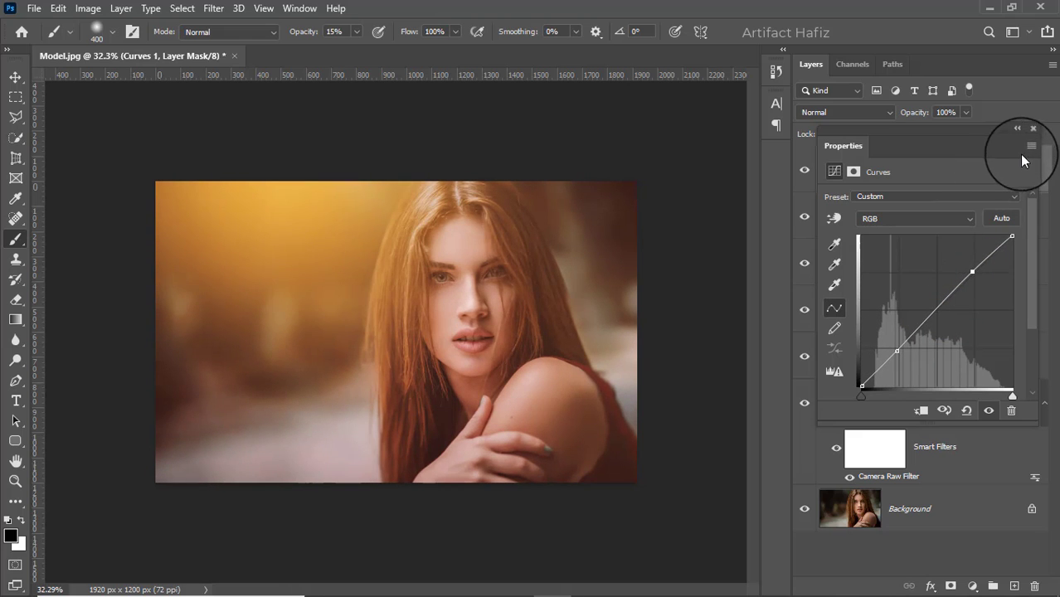
{"action": "left_click", "coordinate": [1031, 133]}
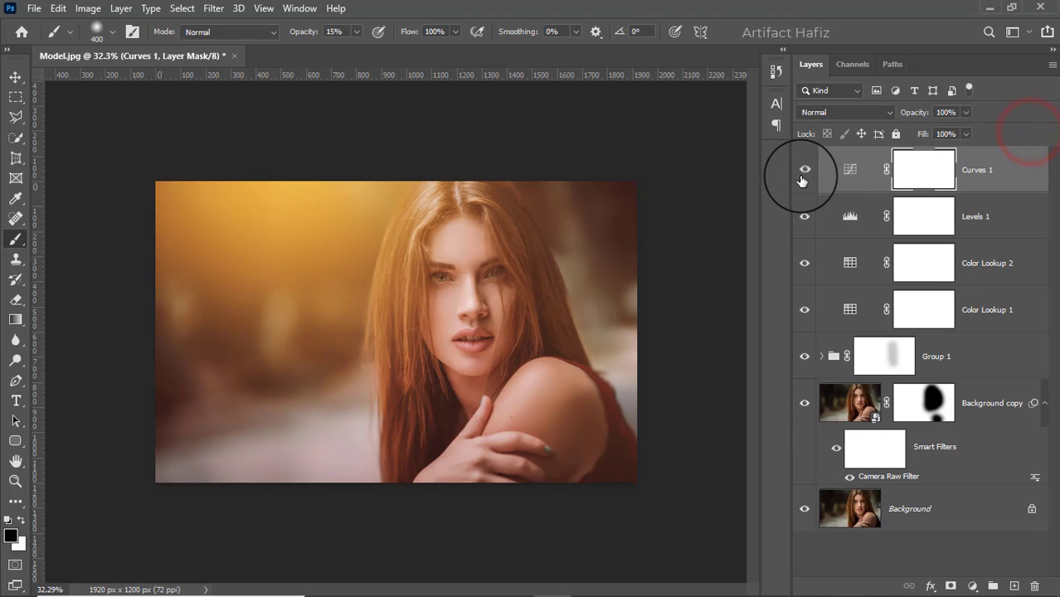
- Stamp all visible layers into a new layer at the top of the stack and convert it for smart filters
{"action": "left_click", "coordinate": [1026, 179]}
{"action": "key", "text": "ctrl+alt+shift+e"}
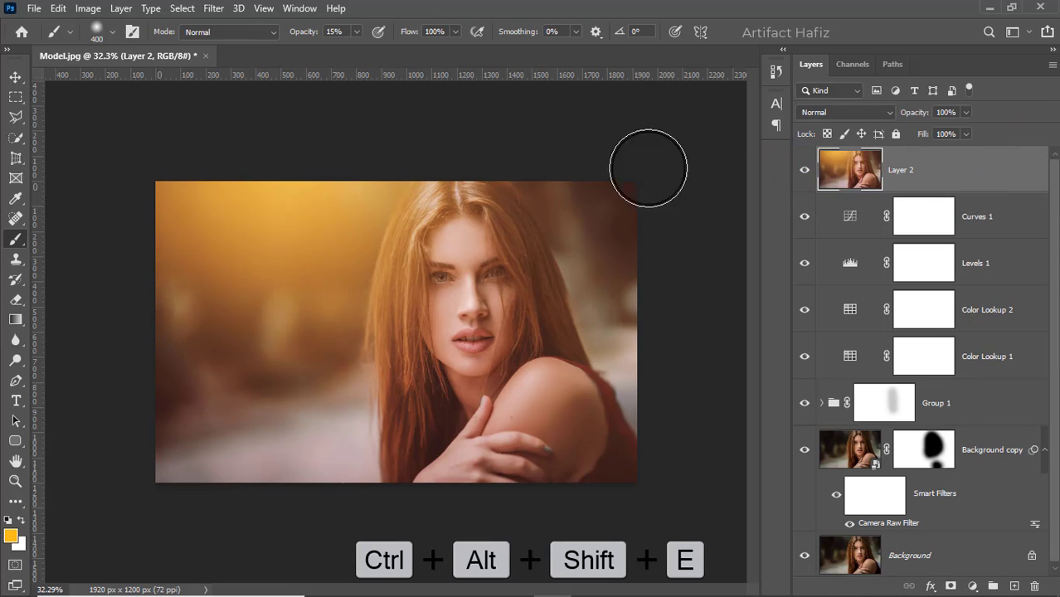
{"action": "left_click", "coordinate": [217, 9]}
{"action": "left_click", "coordinate": [241, 47]}
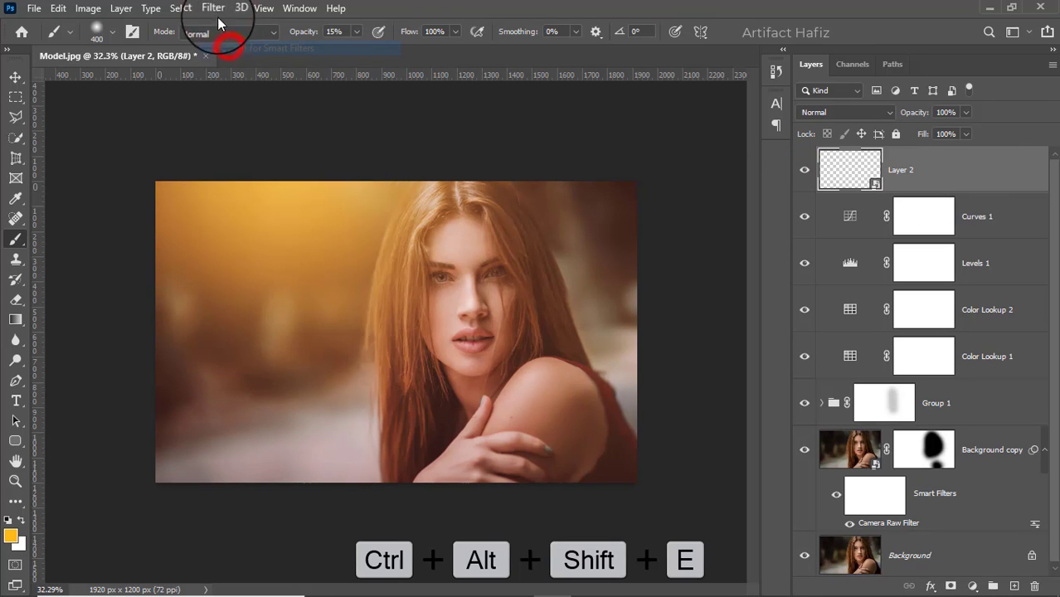
- Apply the Camera Raw Filter to Layer 2, setting Highlights to -27, Shadows to +35, Whites to +23 and Blacks to -1
{"action": "left_click", "coordinate": [213, 7]}
{"action": "left_click", "coordinate": [246, 124]}
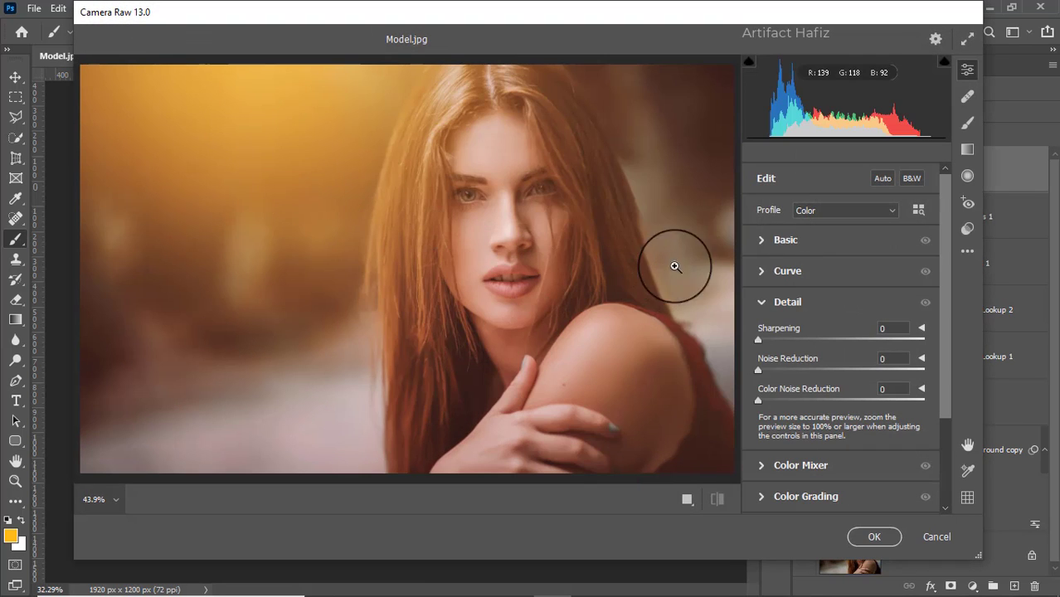
{"action": "left_click", "coordinate": [761, 240]}
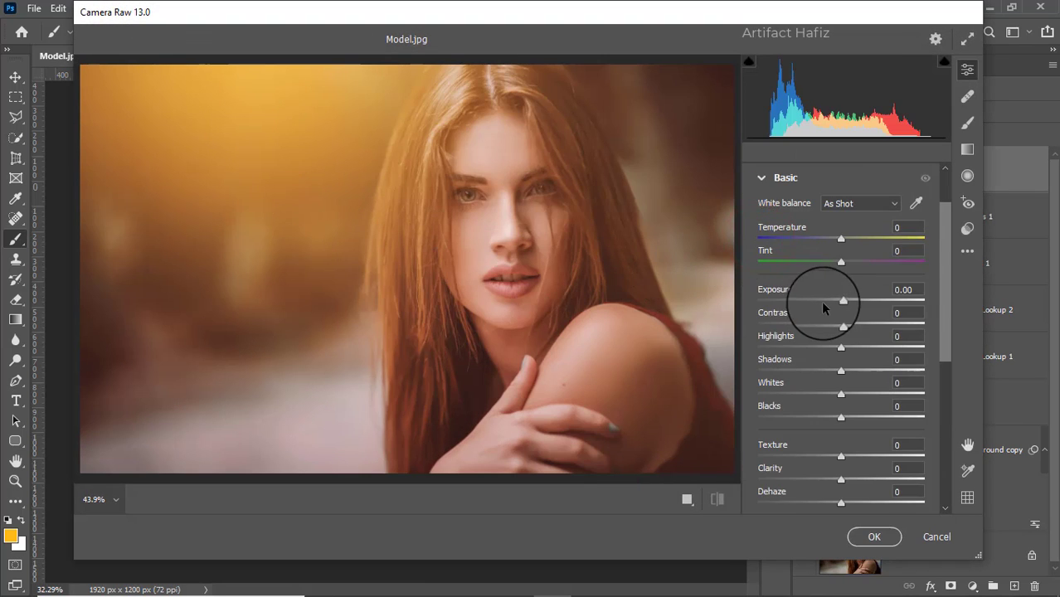
{"action": "left_click_drag", "start_coordinate": [841, 348], "coordinate": [819, 349]}
{"action": "mouse_move", "coordinate": [840, 395]}
{"action": "left_mouse_down"}
{"action": "mouse_move", "coordinate": [861, 396]}
{"action": "mouse_move", "coordinate": [880, 369]}
{"action": "mouse_move", "coordinate": [842, 368]}
{"action": "mouse_move", "coordinate": [883, 372]}
{"action": "mouse_move", "coordinate": [870, 370]}
{"action": "left_mouse_up"}
{"action": "mouse_move", "coordinate": [841, 417]}
{"action": "left_mouse_down"}
{"action": "mouse_move", "coordinate": [812, 419]}
{"action": "mouse_move", "coordinate": [840, 418]}
{"action": "left_mouse_up"}
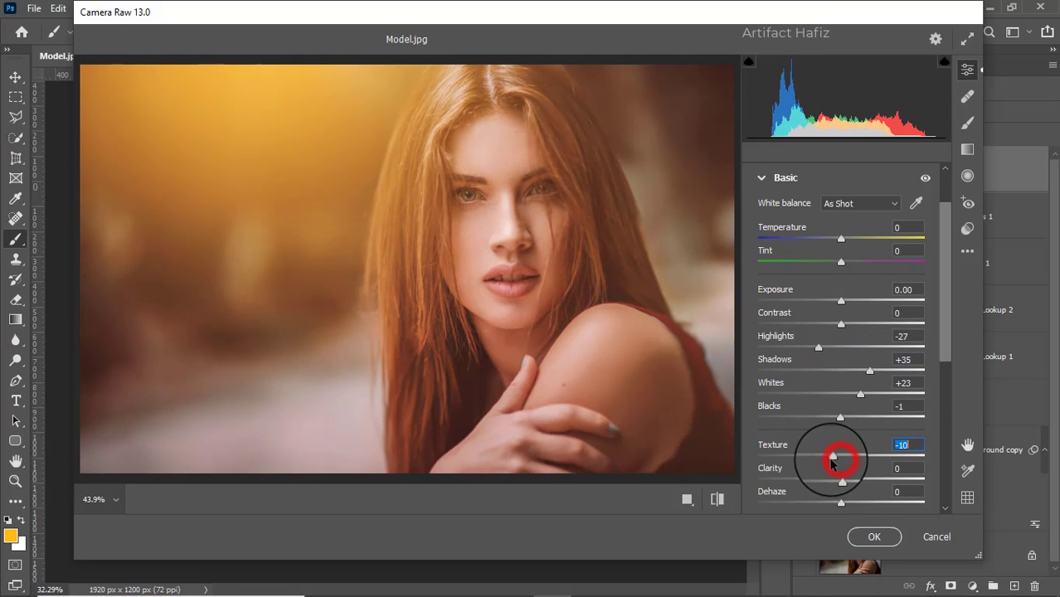
- Set Clarity to +10, Texture to -3 and Dehaze to +1 in the Camera Raw basic adjustments
{"action": "left_click_drag", "start_coordinate": [841, 480], "coordinate": [852, 482]}
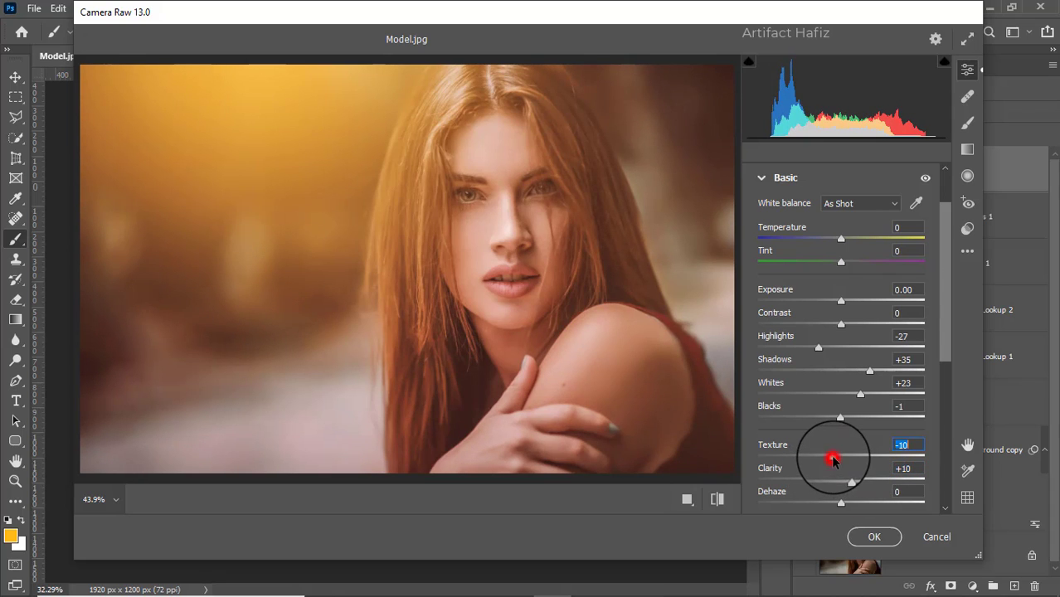
{"action": "left_click_drag", "start_coordinate": [833, 461], "coordinate": [839, 452]}
{"action": "scroll", "coordinate": [855, 418], "scroll_direction": "down", "scroll_amount": 2}
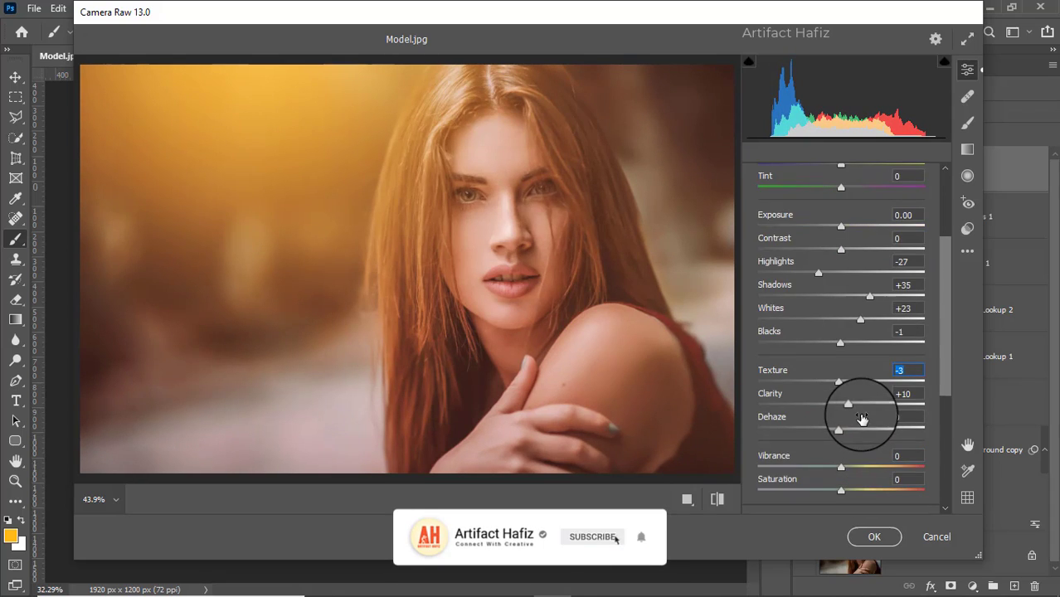
{"action": "scroll", "coordinate": [862, 419], "scroll_direction": "down", "scroll_amount": 1}
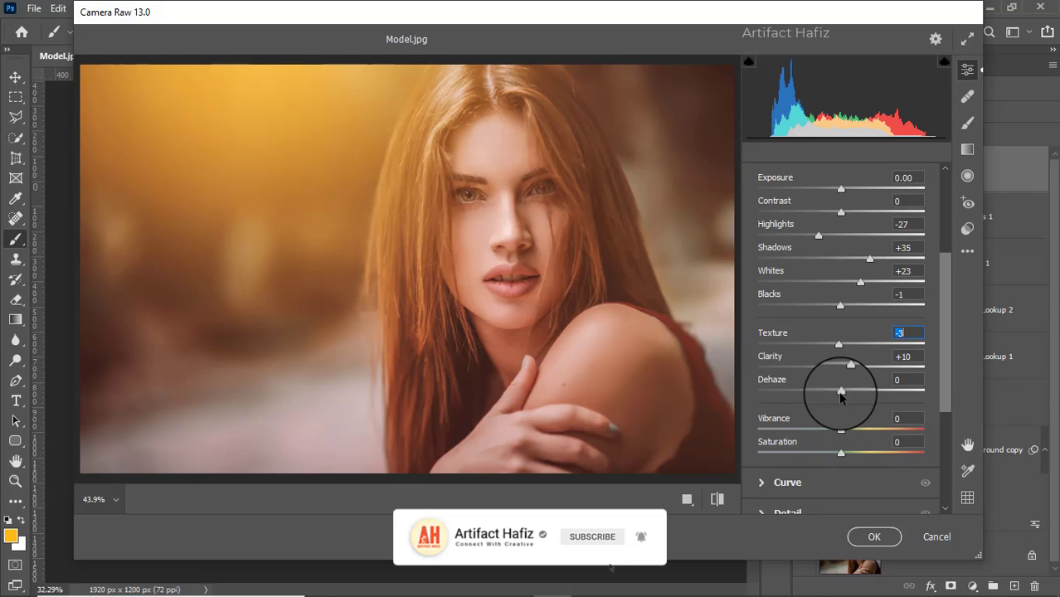
{"action": "mouse_move", "coordinate": [840, 396]}
{"action": "left_mouse_down"}
{"action": "mouse_move", "coordinate": [814, 394]}
{"action": "mouse_move", "coordinate": [872, 388]}
{"action": "mouse_move", "coordinate": [842, 395]}
{"action": "left_mouse_up"}
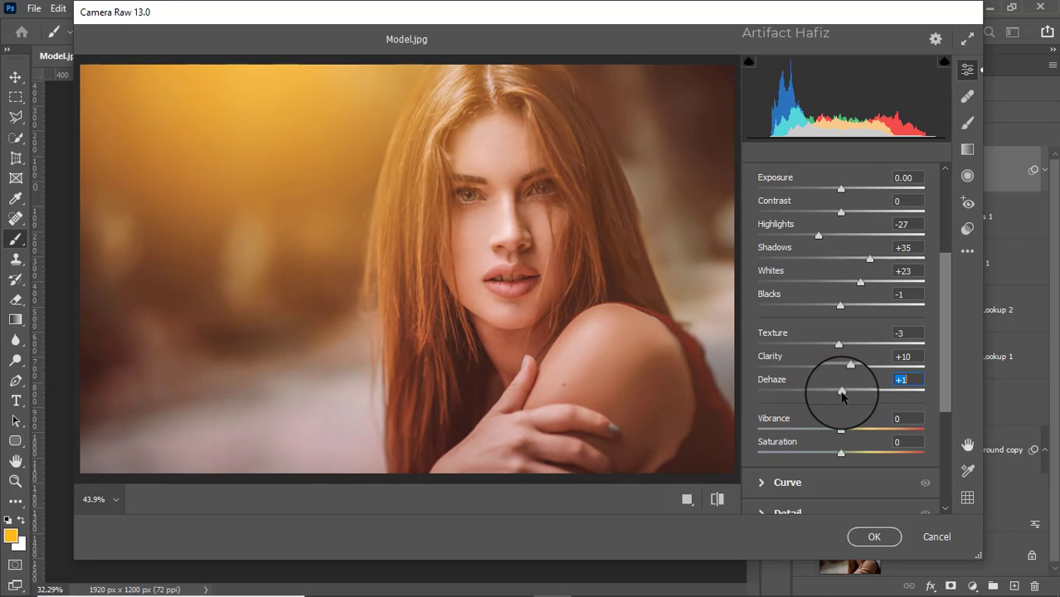
- Raise the black point of the blue channel curve to an output of 19
{"action": "scroll", "coordinate": [834, 435], "scroll_direction": "down", "scroll_amount": 2}
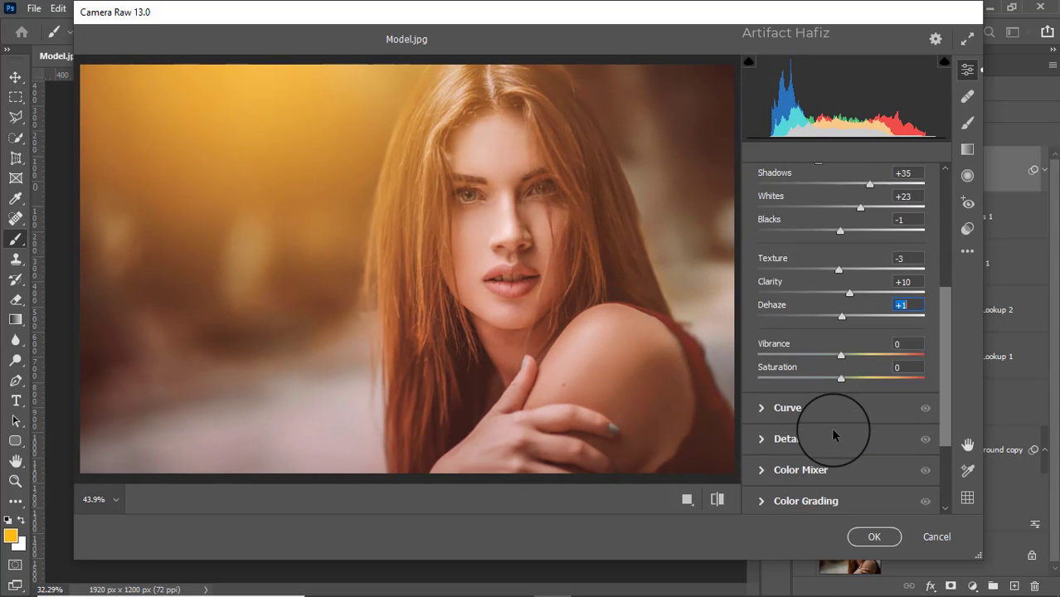
{"action": "scroll", "coordinate": [830, 427], "scroll_direction": "down", "scroll_amount": 1}
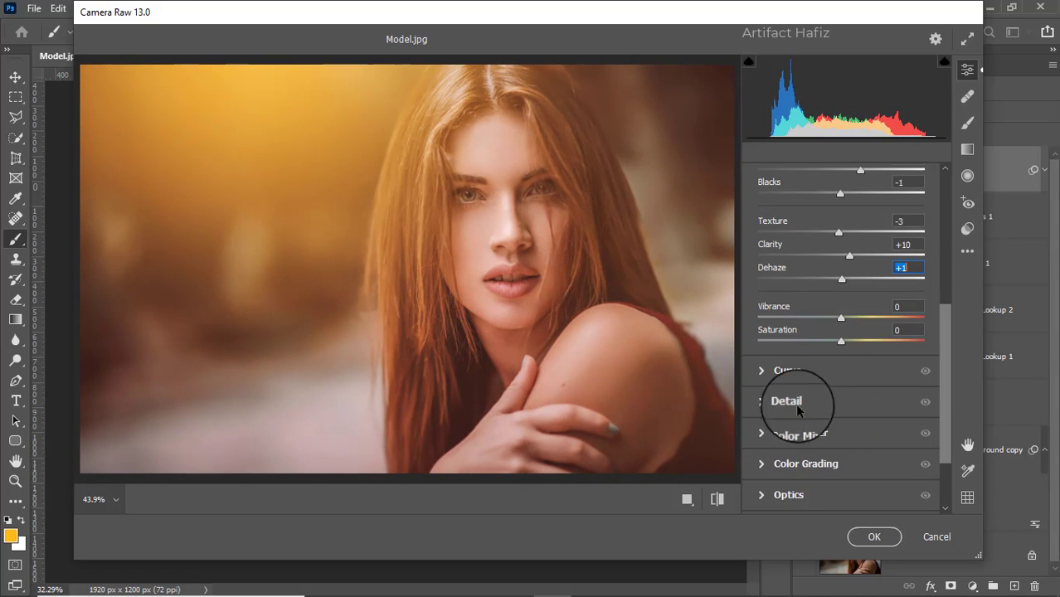
{"action": "left_click", "coordinate": [765, 373]}
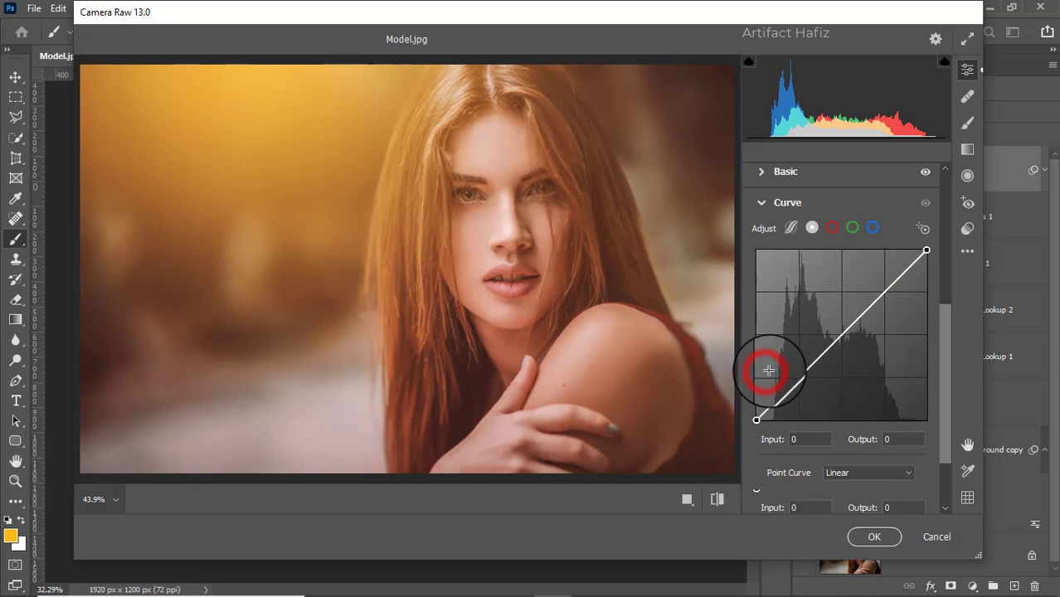
{"action": "left_click", "coordinate": [872, 227]}
{"action": "left_click_drag", "start_coordinate": [756, 420], "coordinate": [757, 409]}
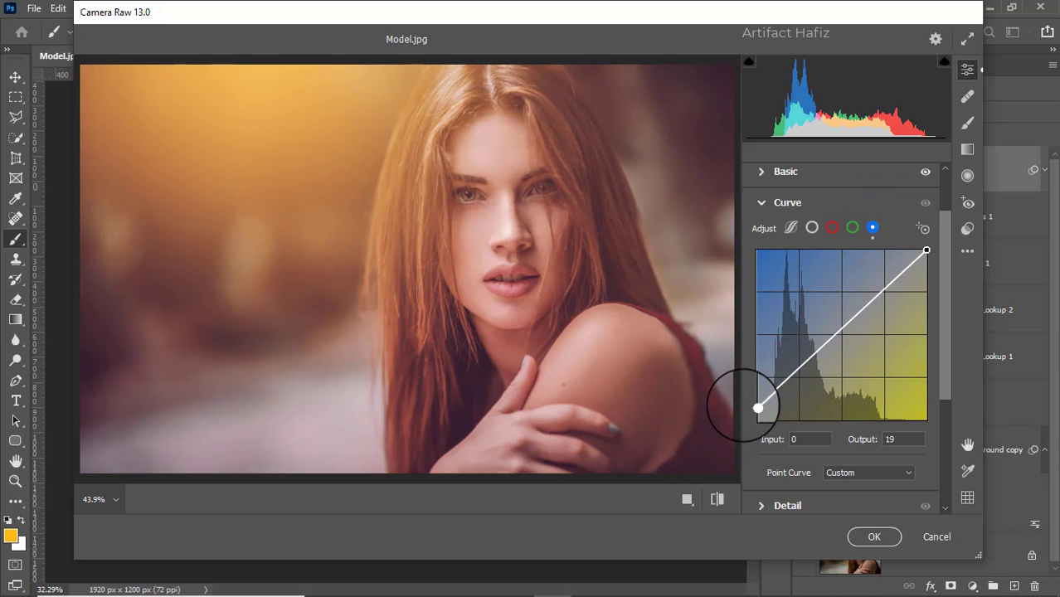
{"action": "scroll", "coordinate": [780, 451], "scroll_direction": "down", "scroll_amount": 3}
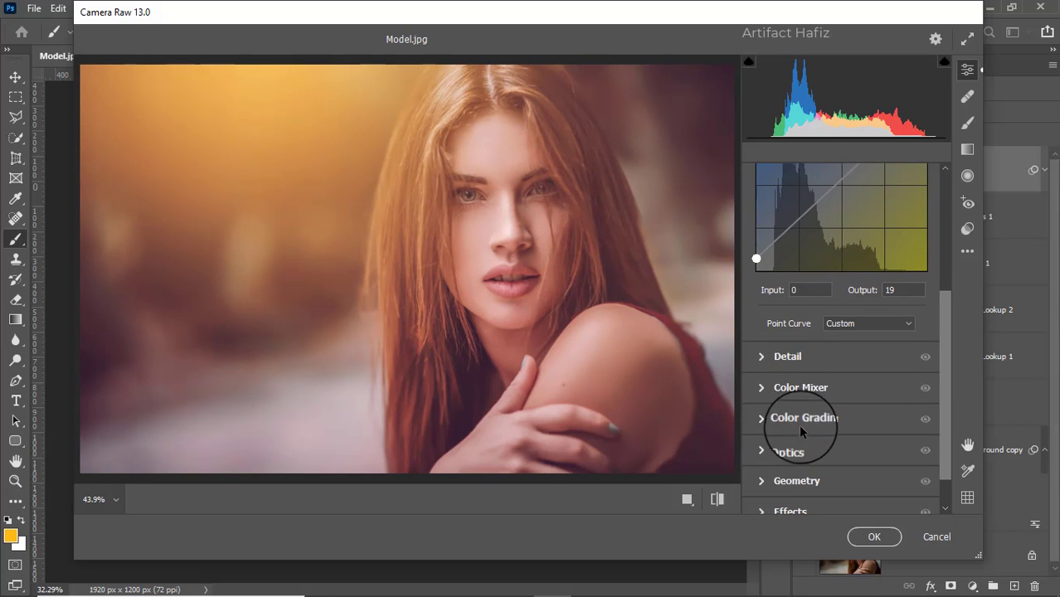
- In the Color Mixer, set saturation to Reds +6, Oranges +21, Yellows -27, Greens -30, Aquas and Blues +20, Purples and Magentas -100
{"action": "left_click", "coordinate": [763, 388]}
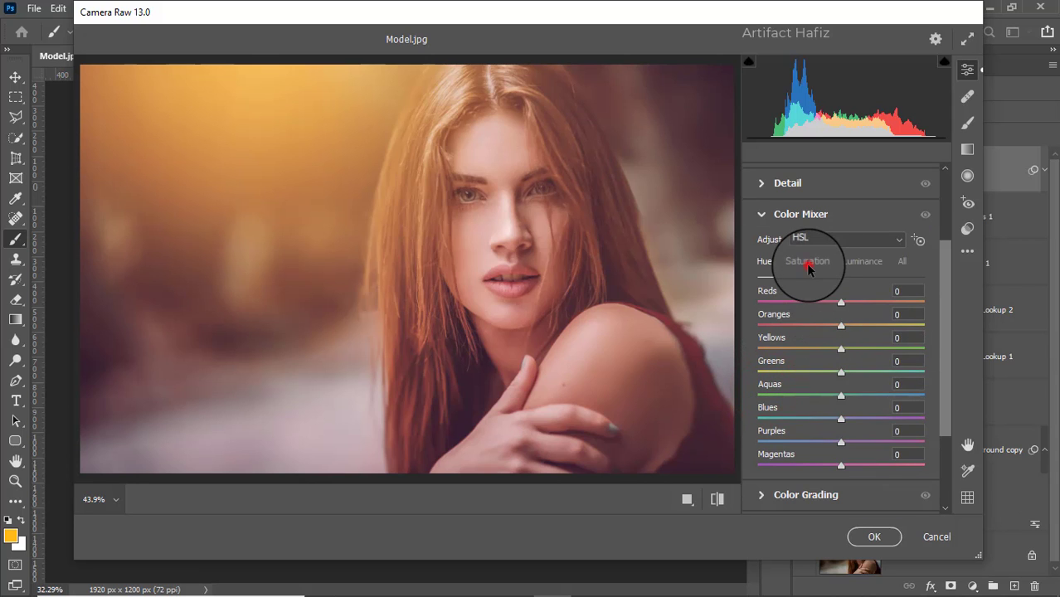
{"action": "left_click", "coordinate": [807, 261]}
{"action": "left_click_drag", "start_coordinate": [841, 302], "coordinate": [815, 373]}
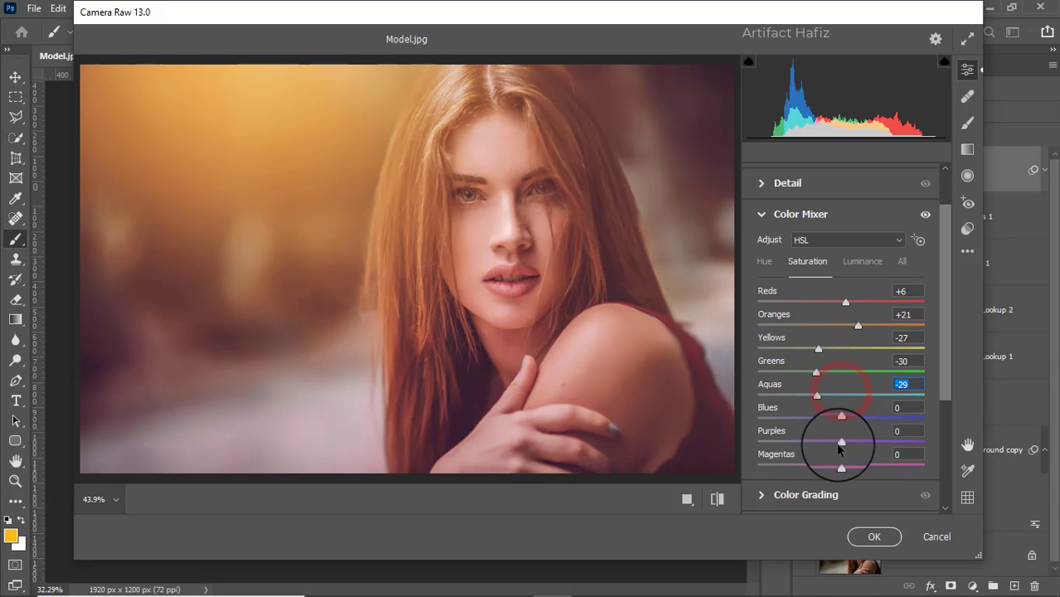
{"action": "left_click_drag", "start_coordinate": [840, 442], "coordinate": [794, 440]}
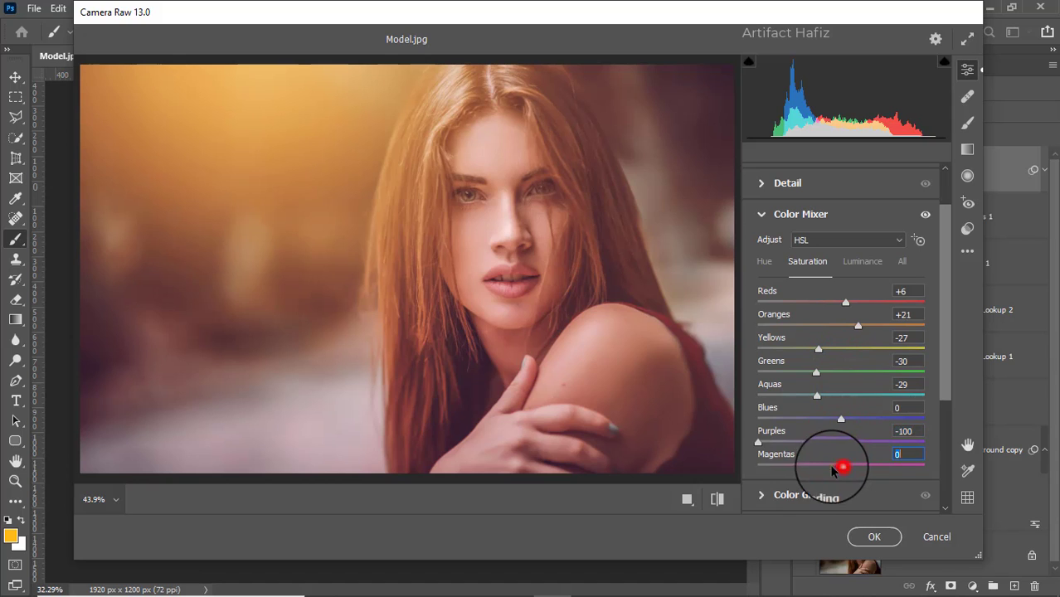
{"action": "left_click_drag", "start_coordinate": [840, 465], "coordinate": [712, 471]}
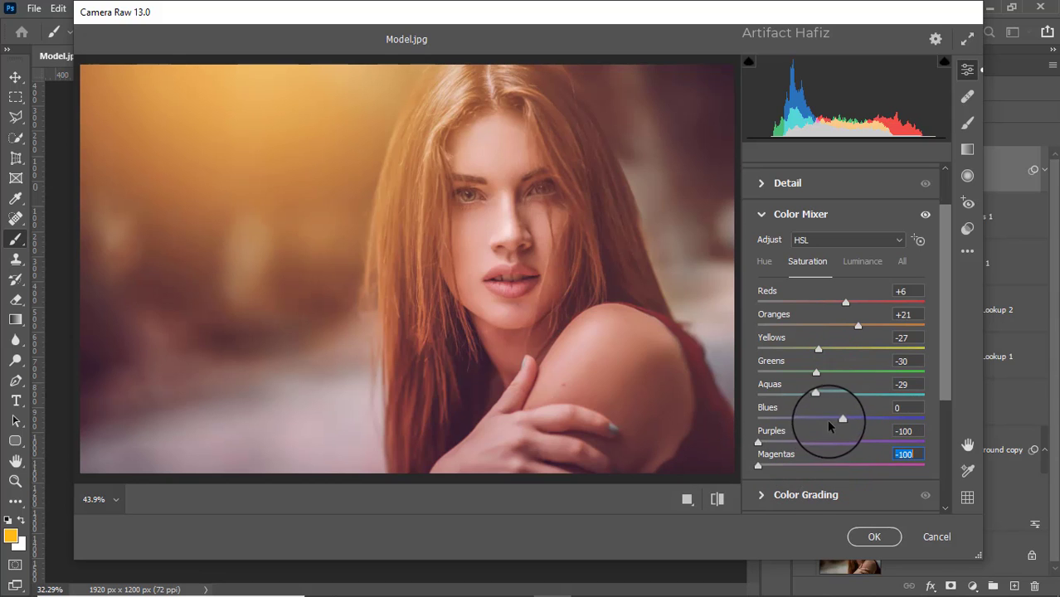
{"action": "left_click_drag", "start_coordinate": [840, 421], "coordinate": [870, 426]}
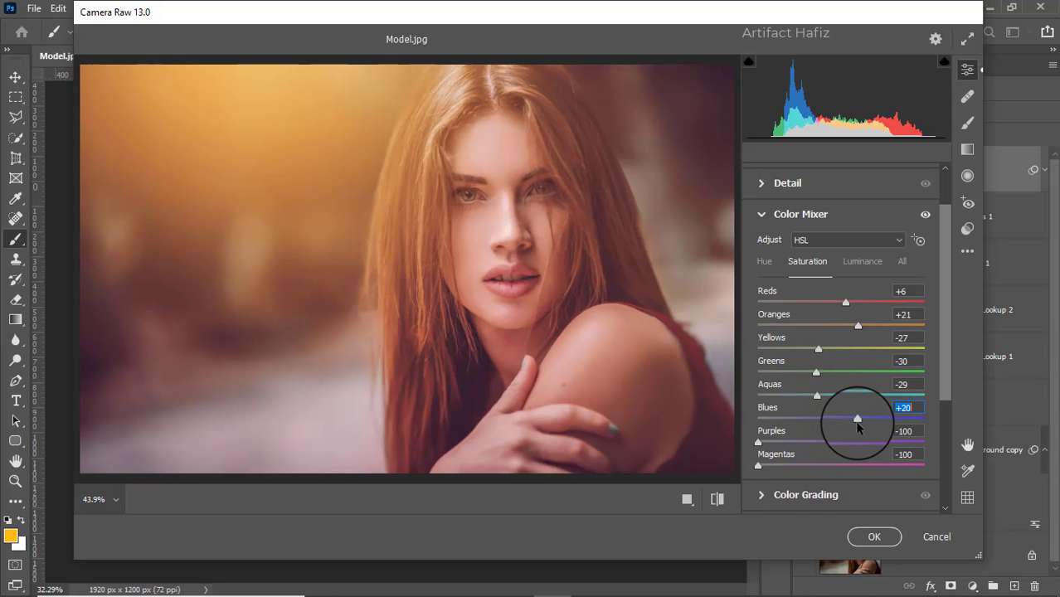
{"action": "left_click_drag", "start_coordinate": [817, 396], "coordinate": [857, 394]}
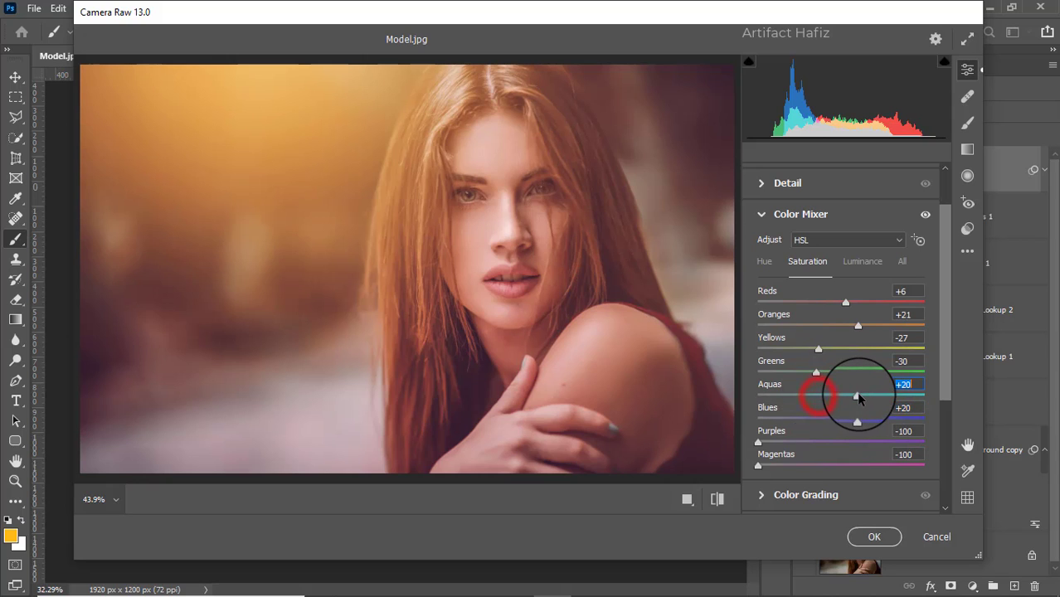
- Set the Color Mixer luminance of Aquas to -16 and Blues to -12
{"action": "left_click", "coordinate": [860, 263]}
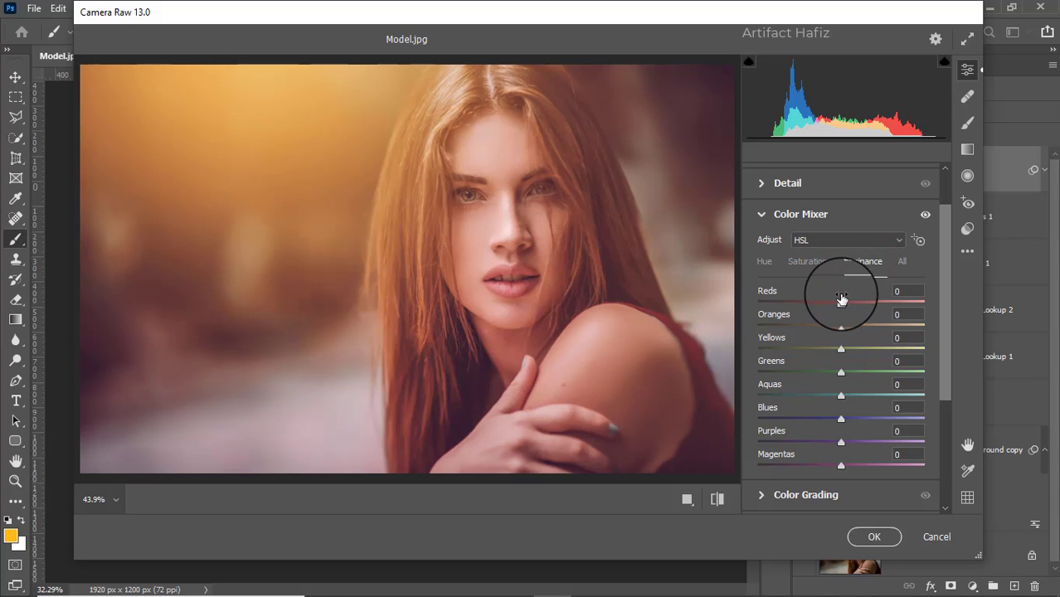
{"action": "left_click_drag", "start_coordinate": [841, 396], "coordinate": [831, 419]}
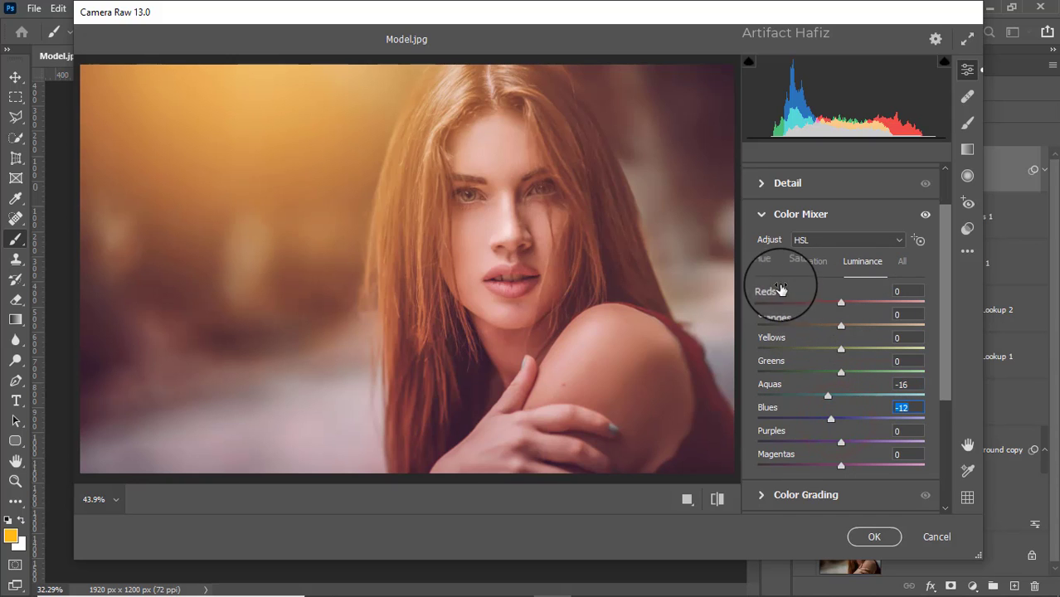
- Grade the midtones to hue 218, saturation 40, the shadows to hue 210, saturation 32, and tint the highlights orange
{"action": "scroll", "coordinate": [810, 336], "scroll_direction": "down", "scroll_amount": 2}
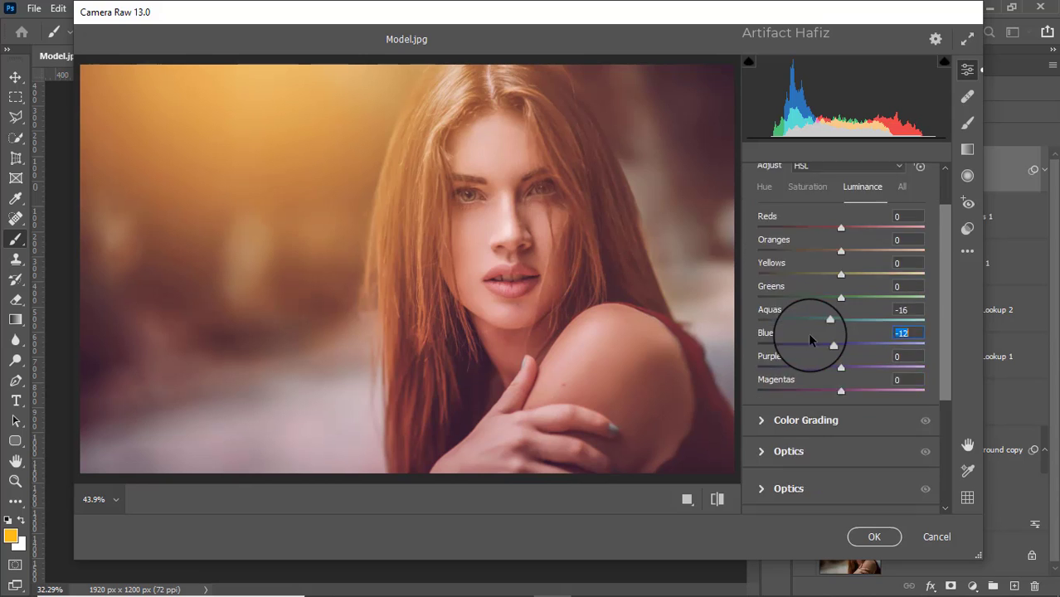
{"action": "scroll", "coordinate": [807, 333], "scroll_direction": "down", "scroll_amount": 1}
{"action": "left_click", "coordinate": [762, 378]}
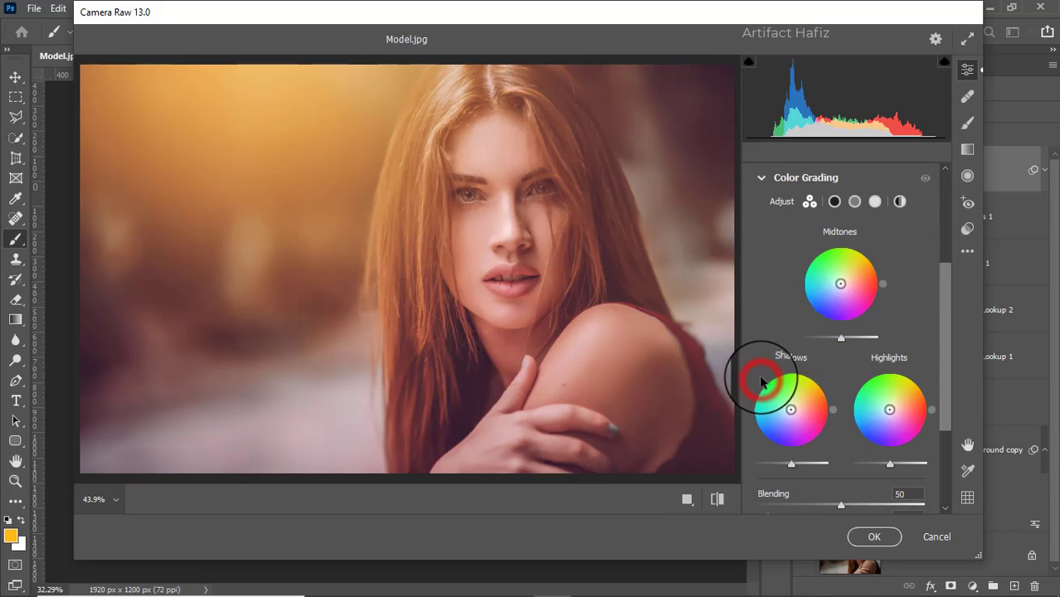
{"action": "left_click", "coordinate": [842, 282]}
{"action": "left_click_drag", "start_coordinate": [843, 280], "coordinate": [789, 329]}
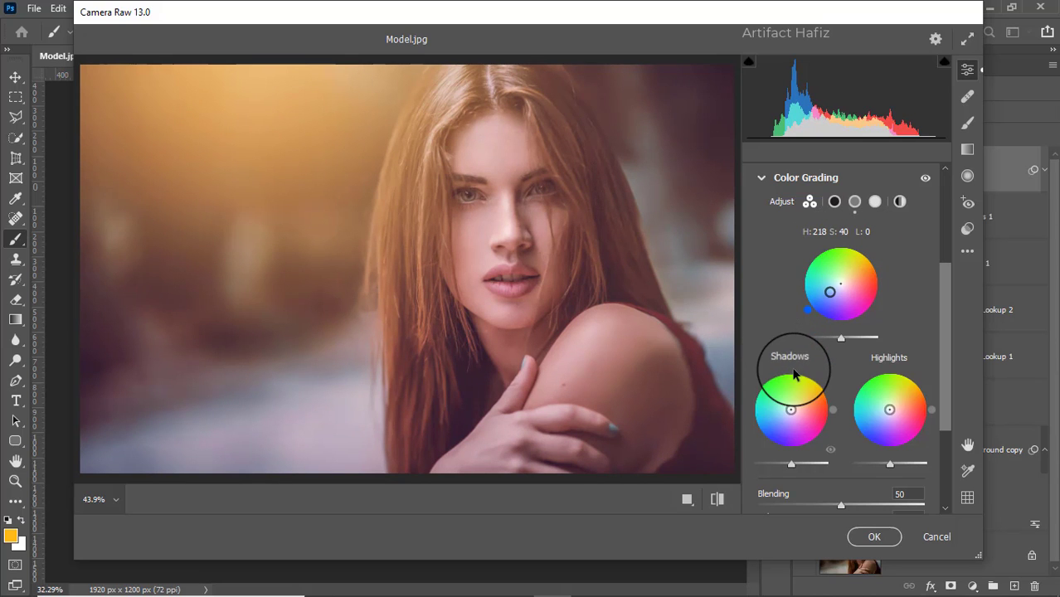
{"action": "mouse_move", "coordinate": [790, 414]}
{"action": "left_mouse_down"}
{"action": "mouse_move", "coordinate": [795, 398]}
{"action": "mouse_move", "coordinate": [782, 413]}
{"action": "left_mouse_up"}
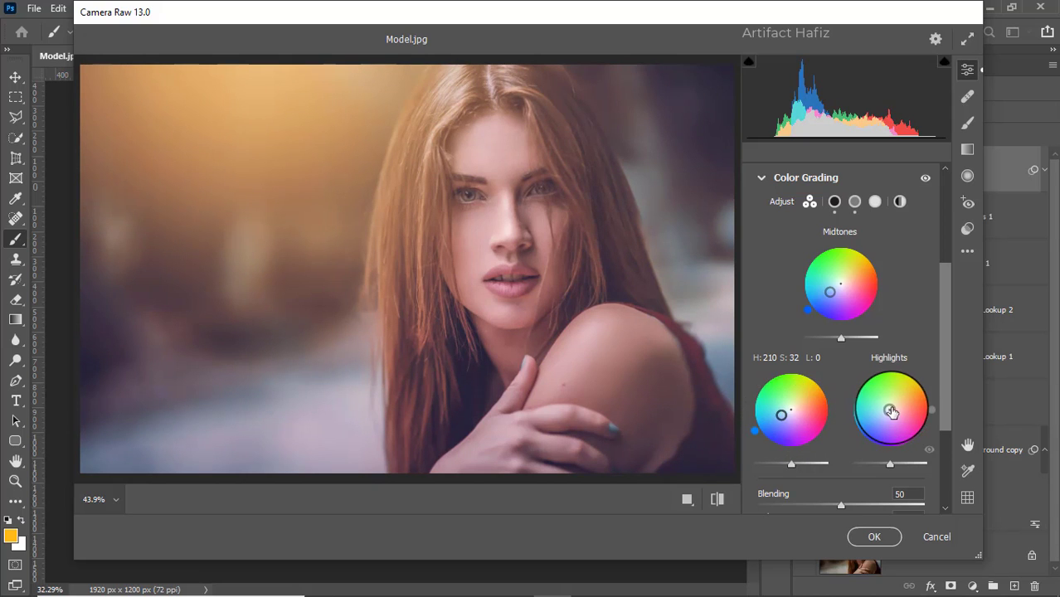
{"action": "left_click_drag", "start_coordinate": [889, 410], "coordinate": [947, 380]}
- Add a vignette of -14 with Midpoint 49, Roundness +100, Feather 84 and Highlights 17 in the Camera Raw effects
{"action": "scroll", "coordinate": [935, 348], "scroll_direction": "down", "scroll_amount": 5}
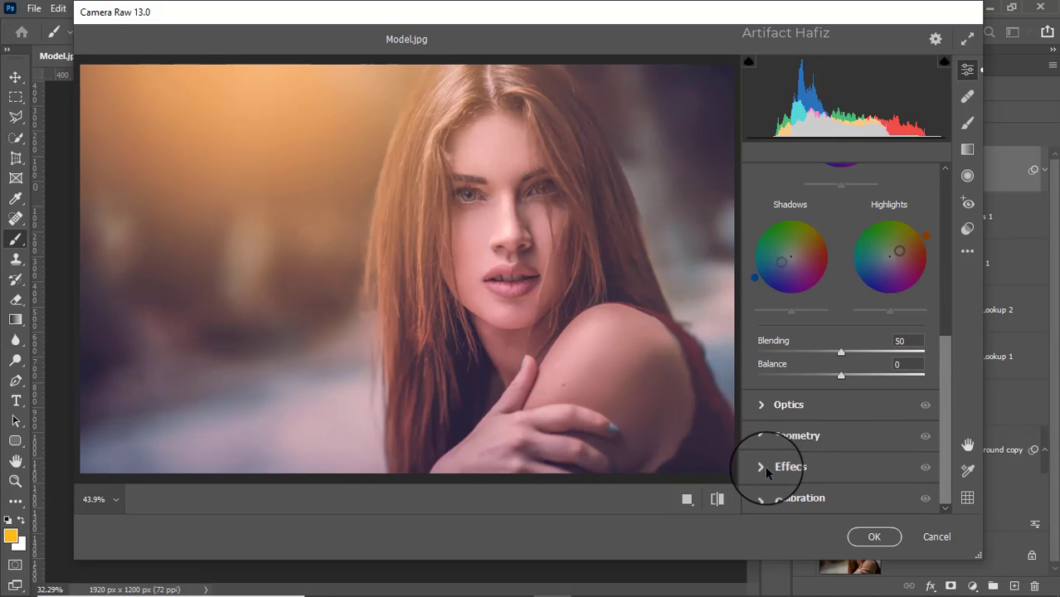
{"action": "left_click", "coordinate": [770, 467]}
{"action": "left_click_drag", "start_coordinate": [840, 343], "coordinate": [829, 340]}
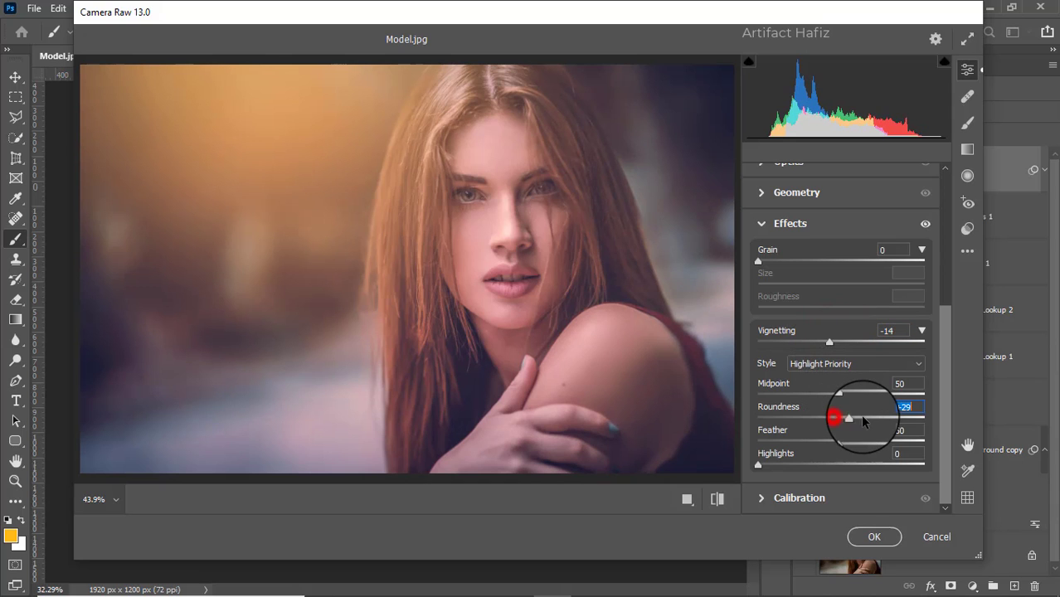
{"action": "left_click_drag", "start_coordinate": [863, 421], "coordinate": [958, 425]}
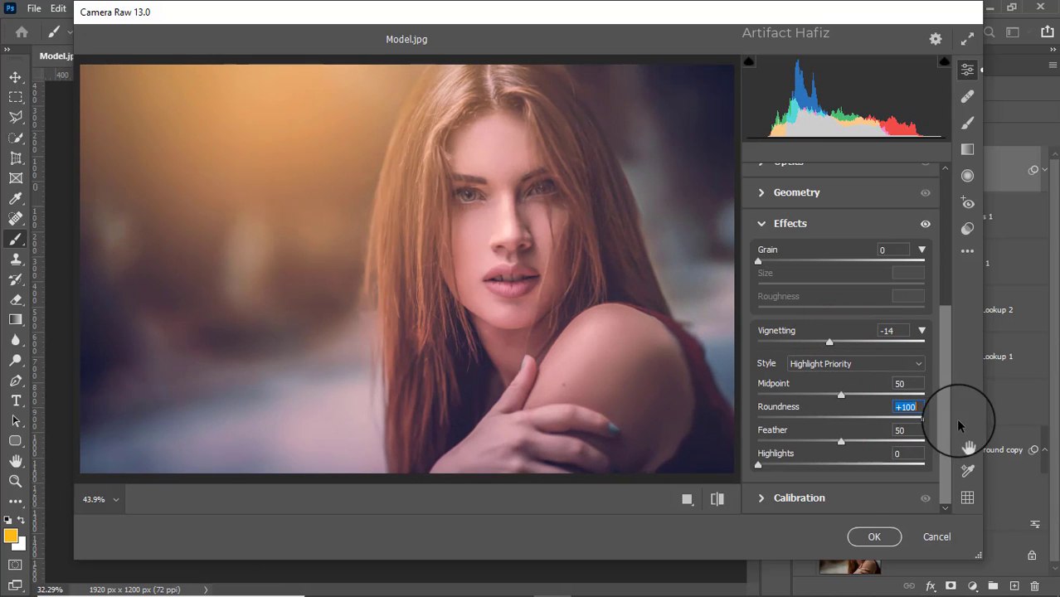
{"action": "left_click_drag", "start_coordinate": [840, 442], "coordinate": [896, 440]}
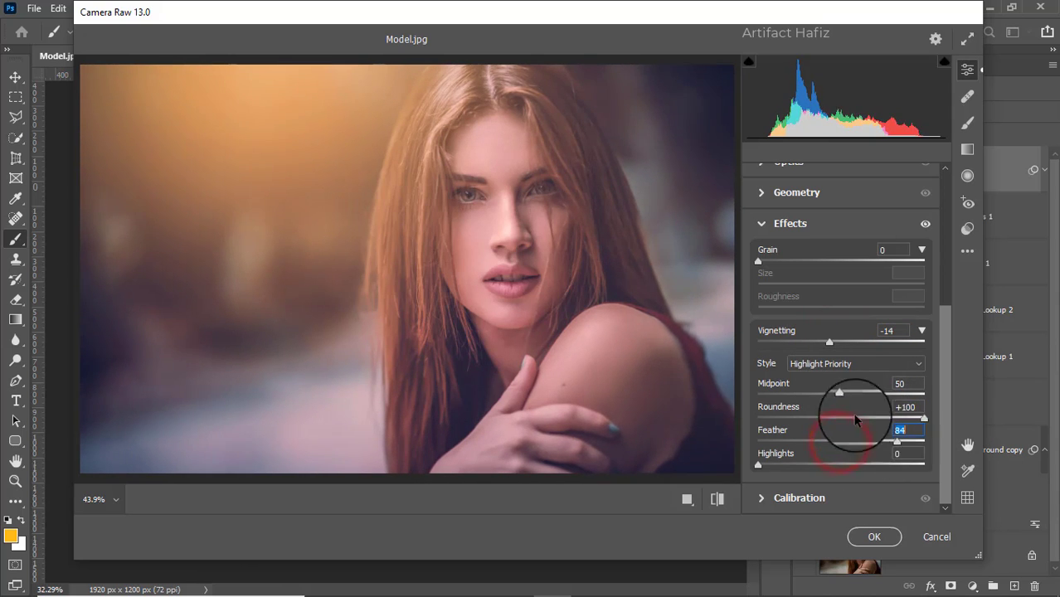
{"action": "mouse_move", "coordinate": [842, 394]}
{"action": "left_mouse_down"}
{"action": "mouse_move", "coordinate": [823, 397]}
{"action": "mouse_move", "coordinate": [839, 397]}
{"action": "left_mouse_up"}
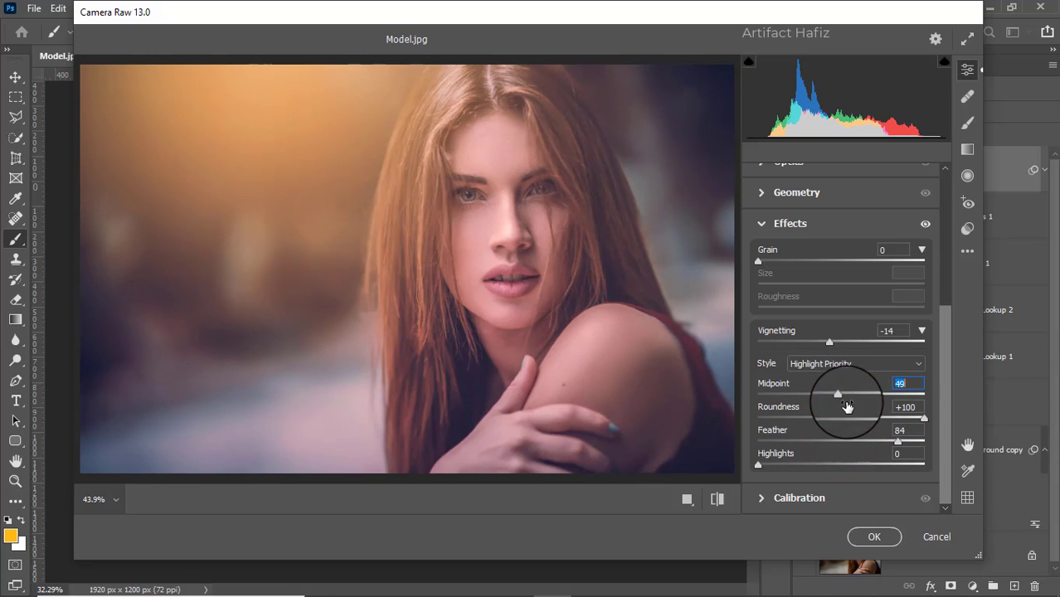
{"action": "left_click_drag", "start_coordinate": [757, 466], "coordinate": [764, 464]}
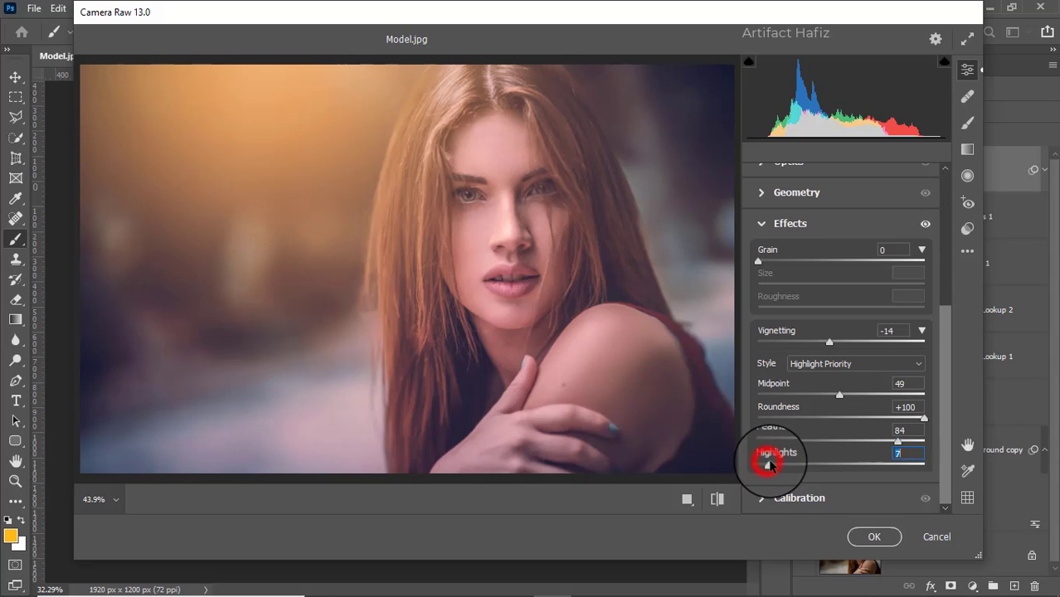
{"action": "mouse_move", "coordinate": [769, 466]}
{"action": "left_mouse_down"}
{"action": "mouse_move", "coordinate": [861, 467]}
{"action": "mouse_move", "coordinate": [753, 457]}
{"action": "left_mouse_up"}
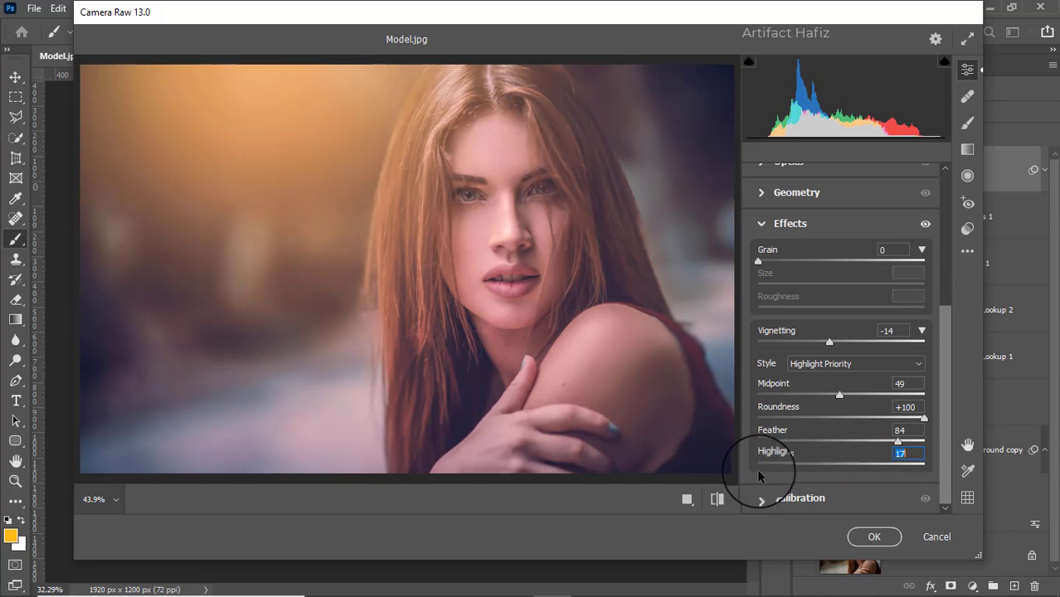
- Calibrate the primary colours' saturation to +5 for red, +6 for green and +21 for blue
{"action": "left_click", "coordinate": [762, 497]}
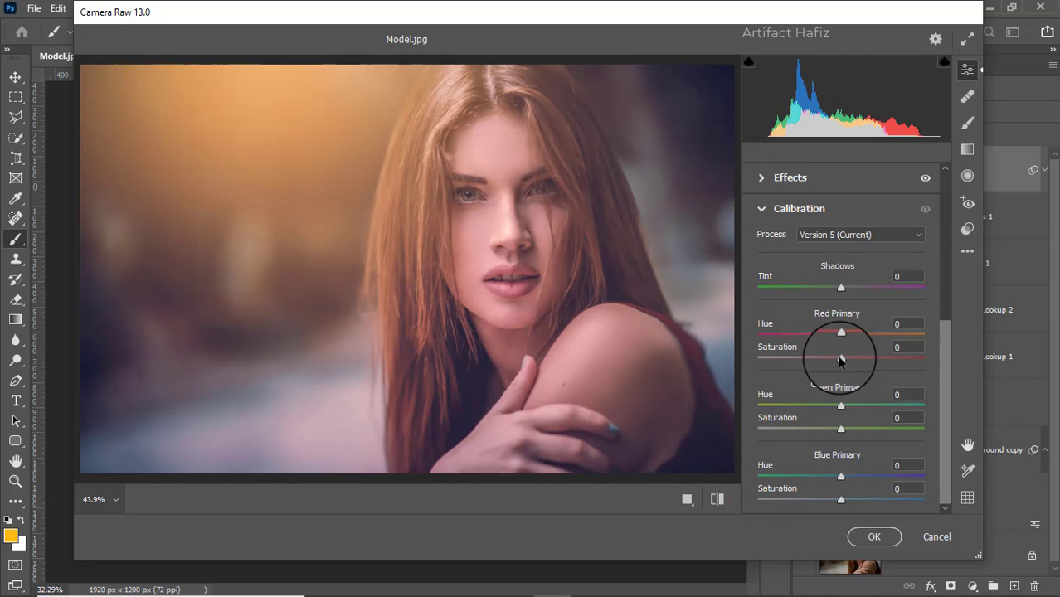
{"action": "left_click_drag", "start_coordinate": [843, 358], "coordinate": [845, 358]}
{"action": "left_click", "coordinate": [842, 429]}
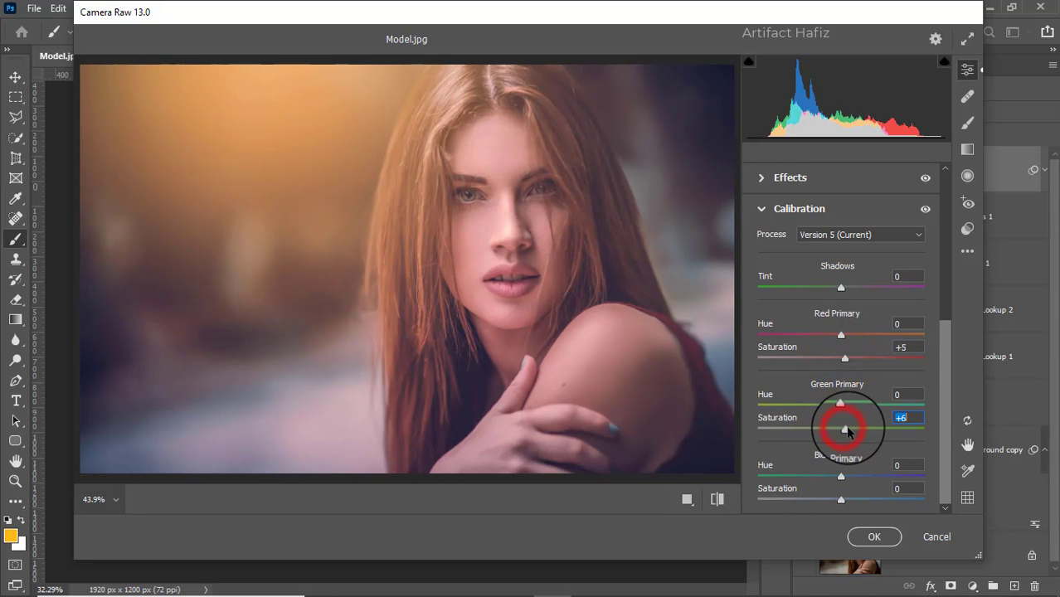
{"action": "left_click_drag", "start_coordinate": [841, 497], "coordinate": [856, 501]}
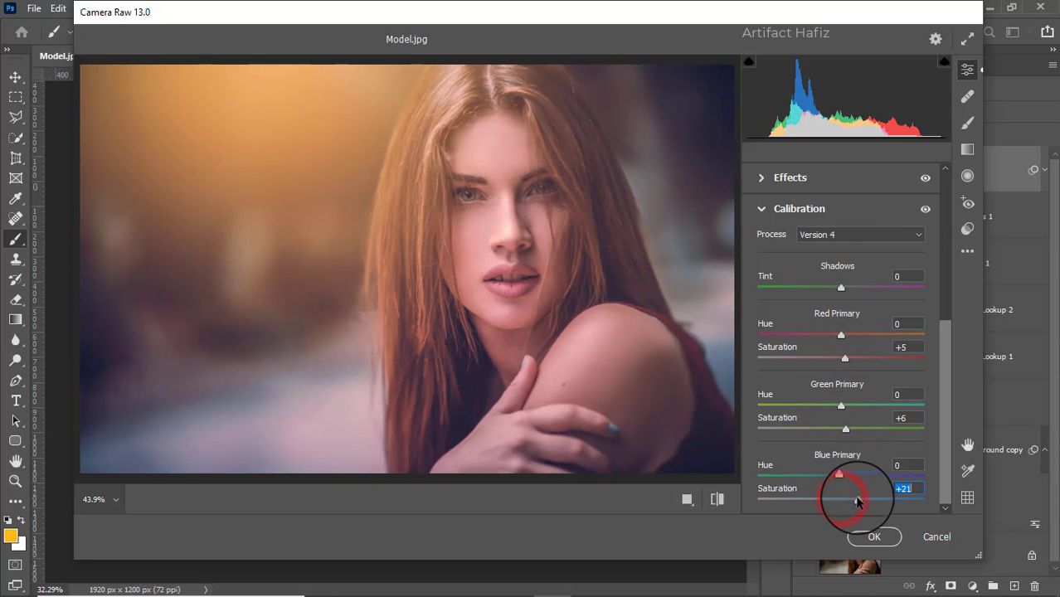
- Apply the Camera Raw settings to Layer 2 and toggle the layer's visibility to compare before and after
{"action": "left_click", "coordinate": [874, 537]}
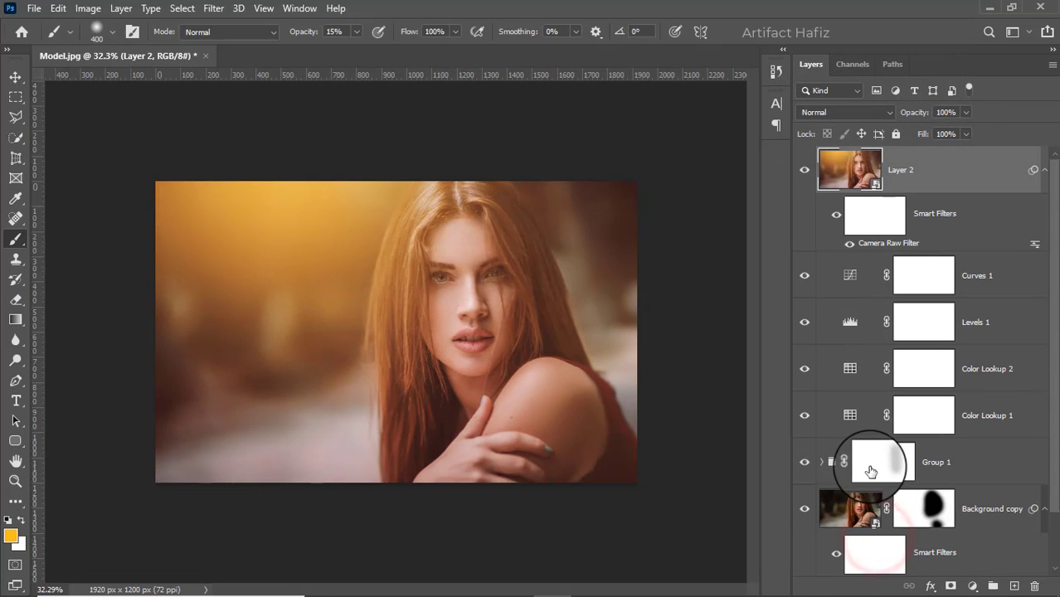
{"action": "left_click", "coordinate": [804, 170]}
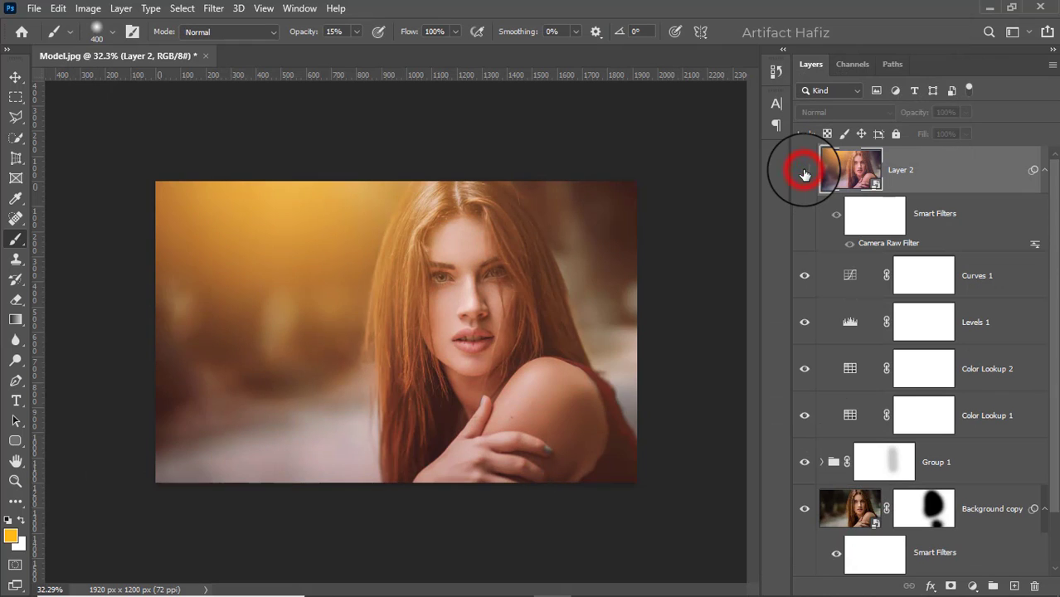
{"action": "left_click", "coordinate": [804, 170]}
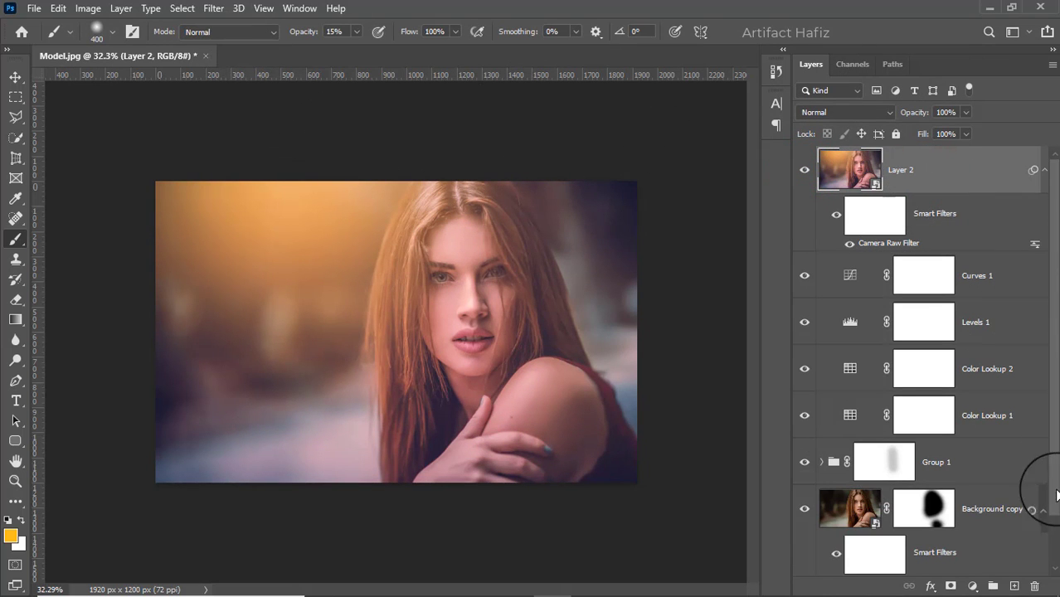
- Add a Curves adjustment layer above Layer 2 and shape a slight RGB S-curve with one shadow point and one highlight point
{"action": "left_click", "coordinate": [973, 586]}
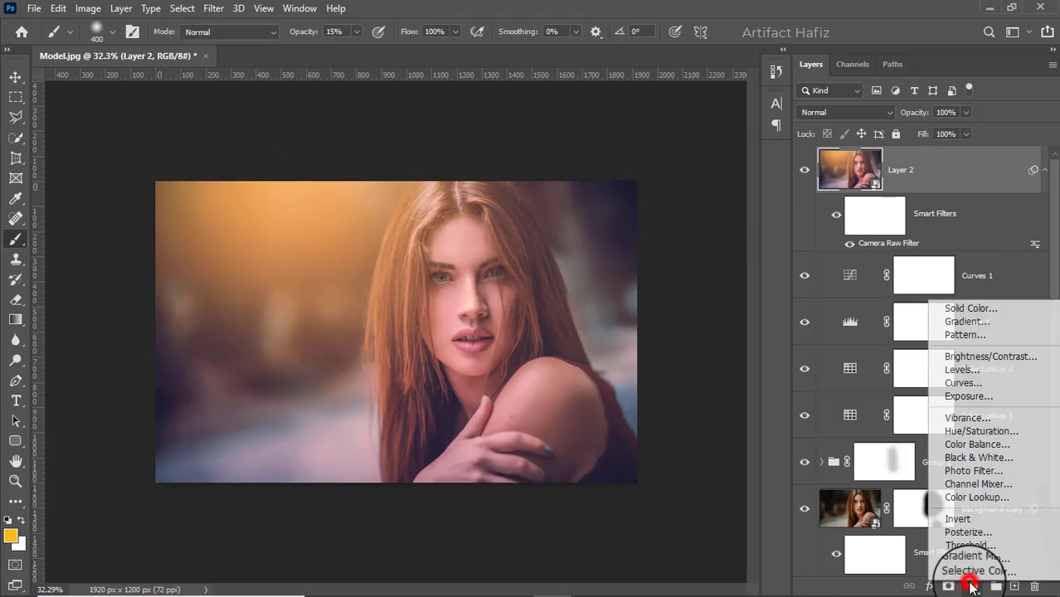
{"action": "left_click", "coordinate": [966, 381]}
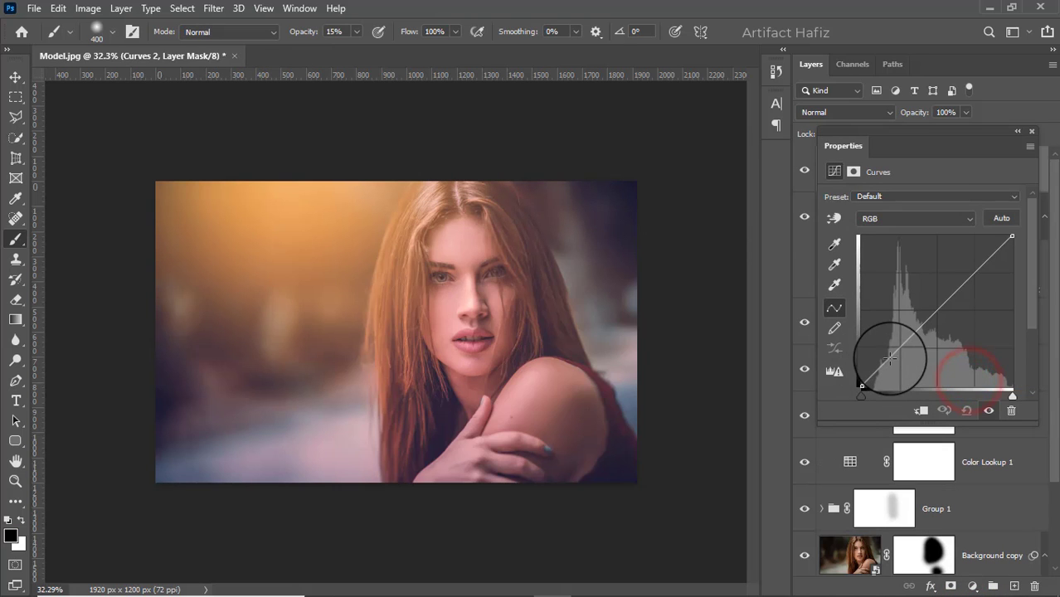
{"action": "mouse_move", "coordinate": [898, 349]}
{"action": "left_mouse_down"}
{"action": "mouse_move", "coordinate": [948, 311]}
{"action": "mouse_move", "coordinate": [900, 348]}
{"action": "left_mouse_up"}
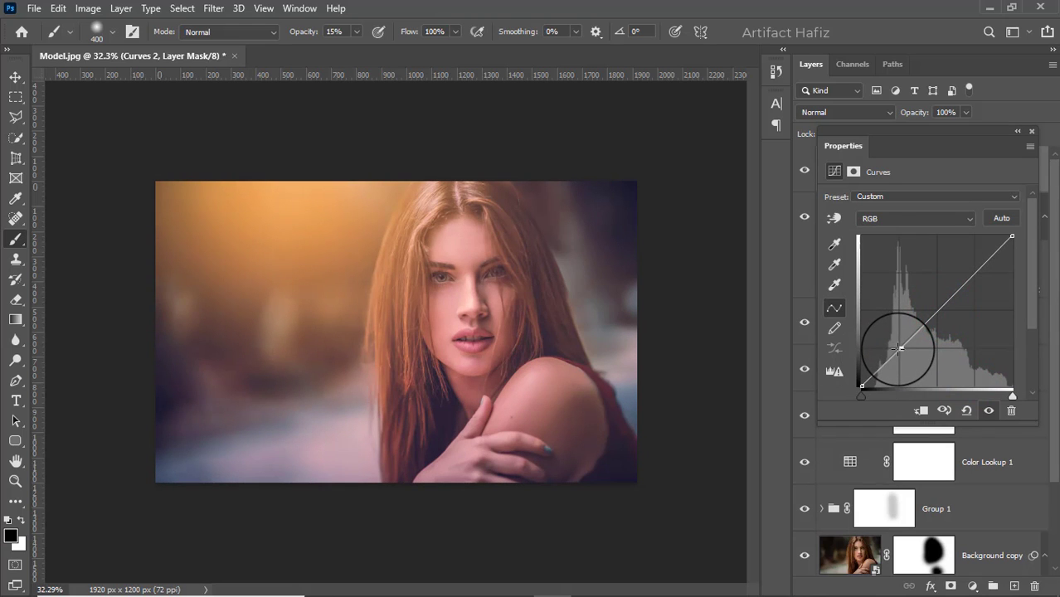
{"action": "left_click_drag", "start_coordinate": [973, 272], "coordinate": [974, 270]}
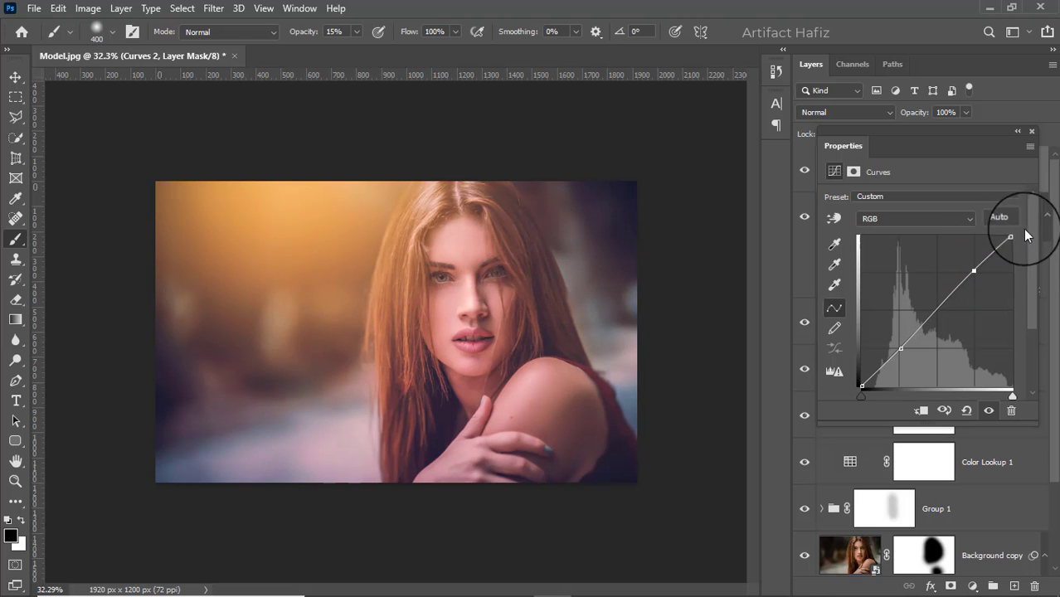
{"action": "left_click", "coordinate": [1032, 135]}
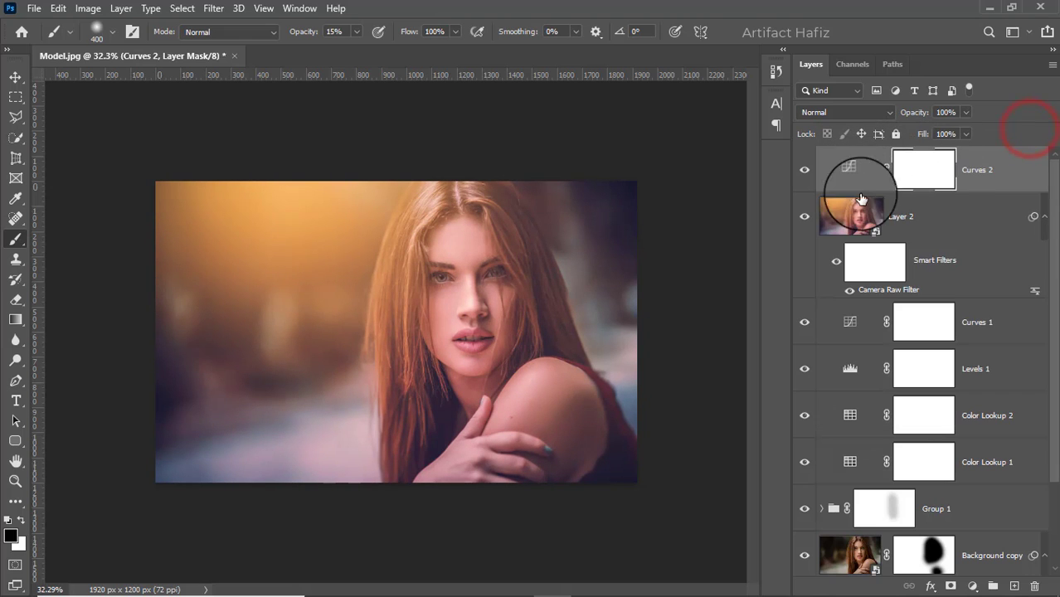
- Stamp all visible layers into a new layer above Curves 2 and convert it for smart filters
{"action": "key", "text": "ctrl+alt+shift+e"}
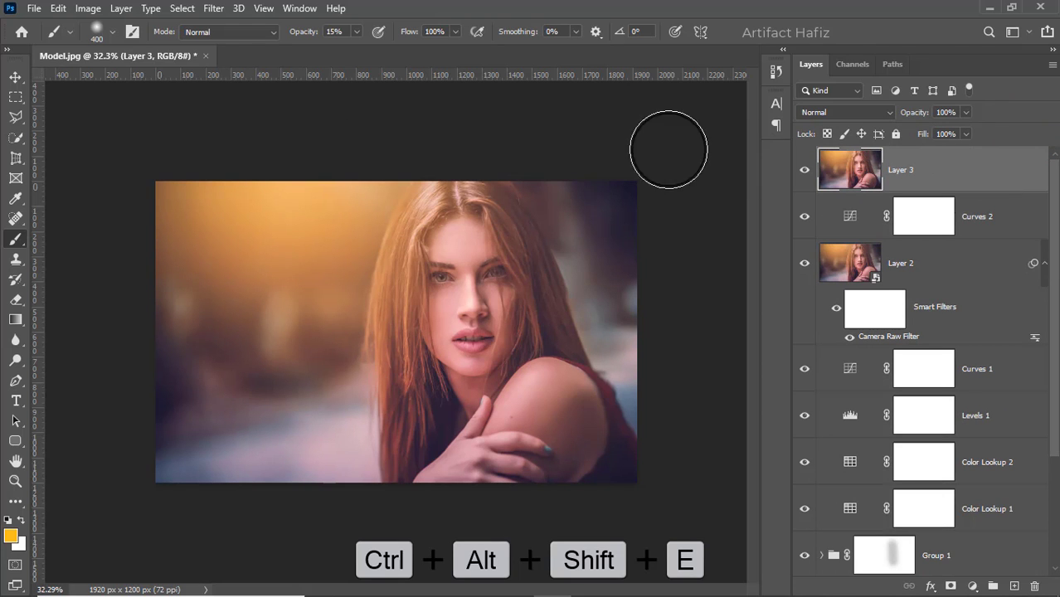
{"action": "left_click", "coordinate": [214, 8]}
{"action": "left_click", "coordinate": [217, 48]}
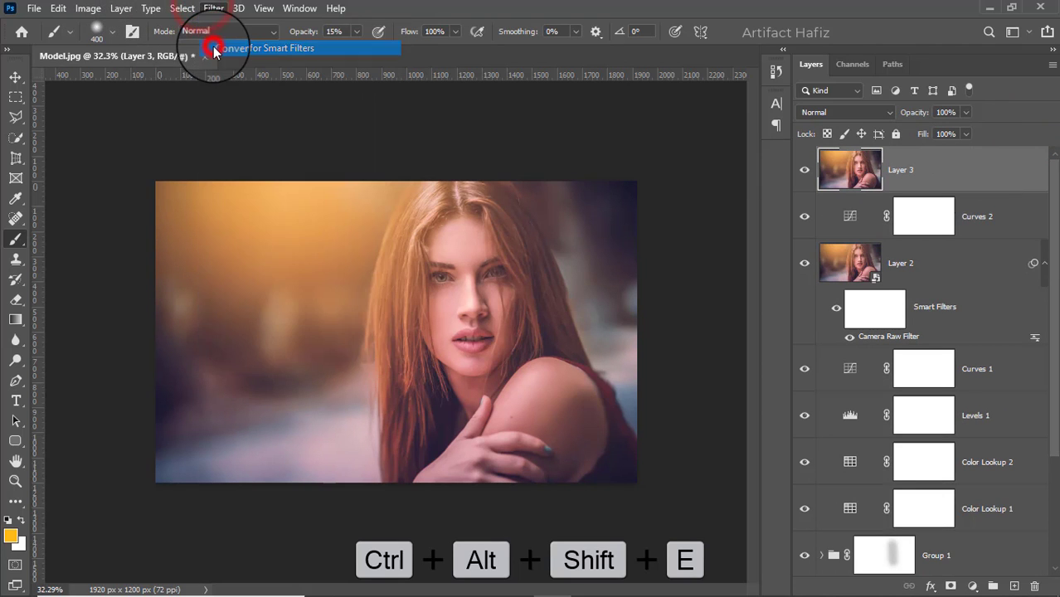
- Open Layer 3 in the Nik Collection's Color Efex Pro 4 as a smart filter
{"action": "left_click", "coordinate": [213, 9]}
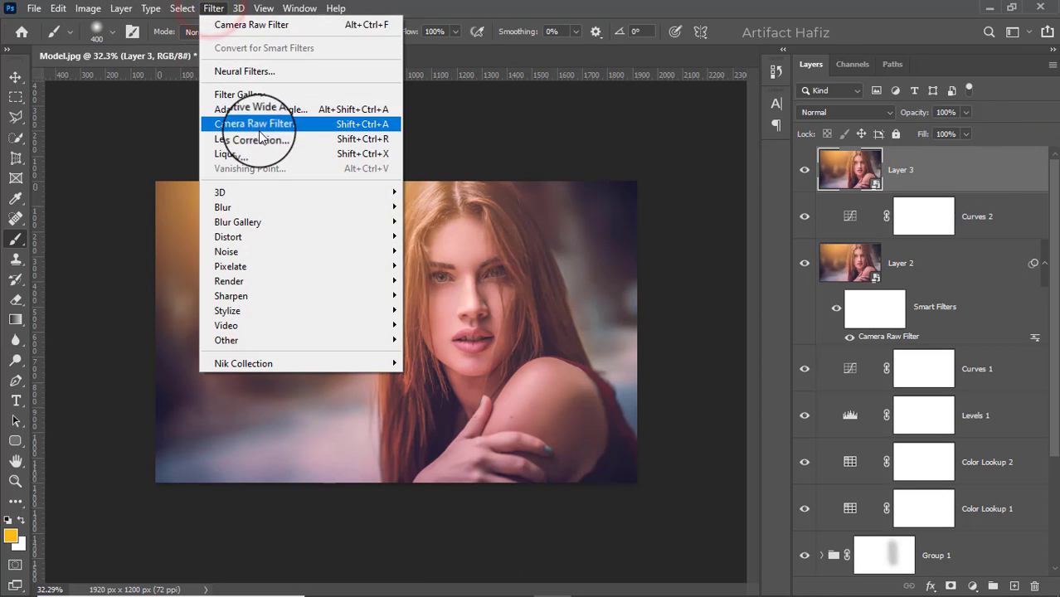
{"action": "mouse_move", "coordinate": [292, 368]}
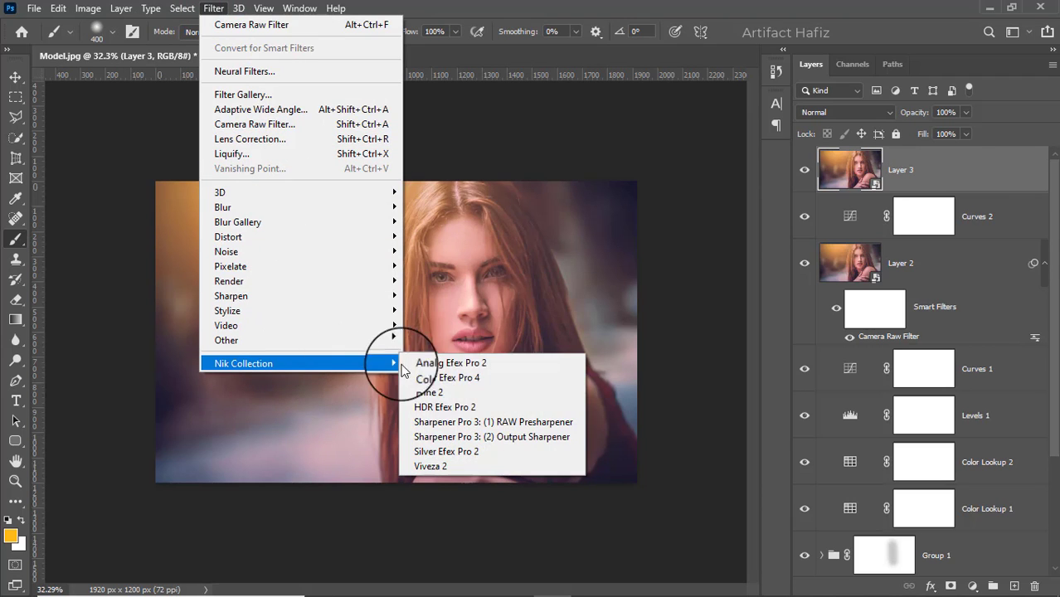
{"action": "left_click", "coordinate": [418, 375]}
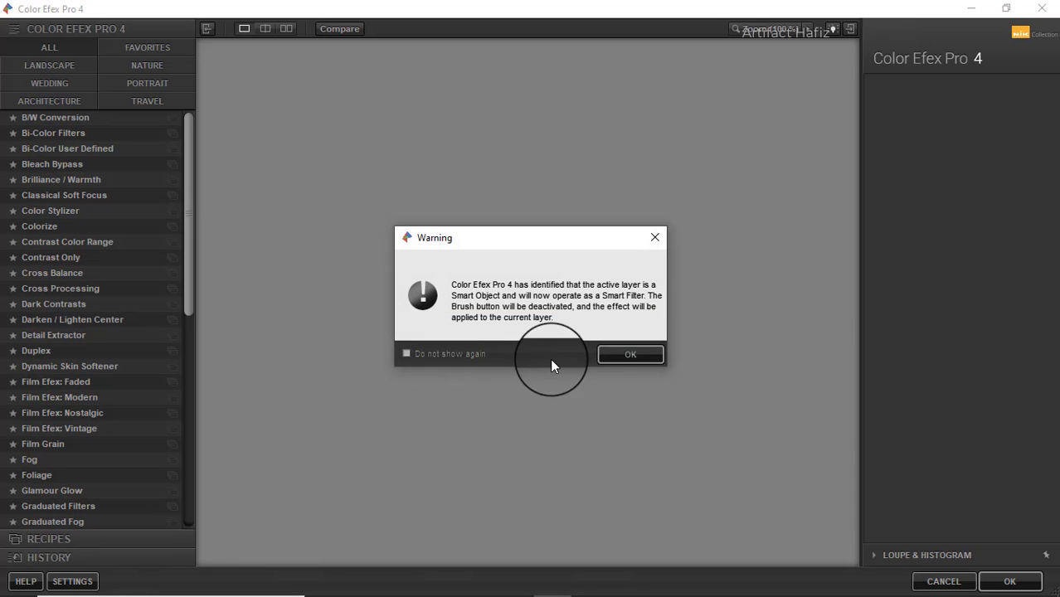
{"action": "left_click", "coordinate": [614, 350]}
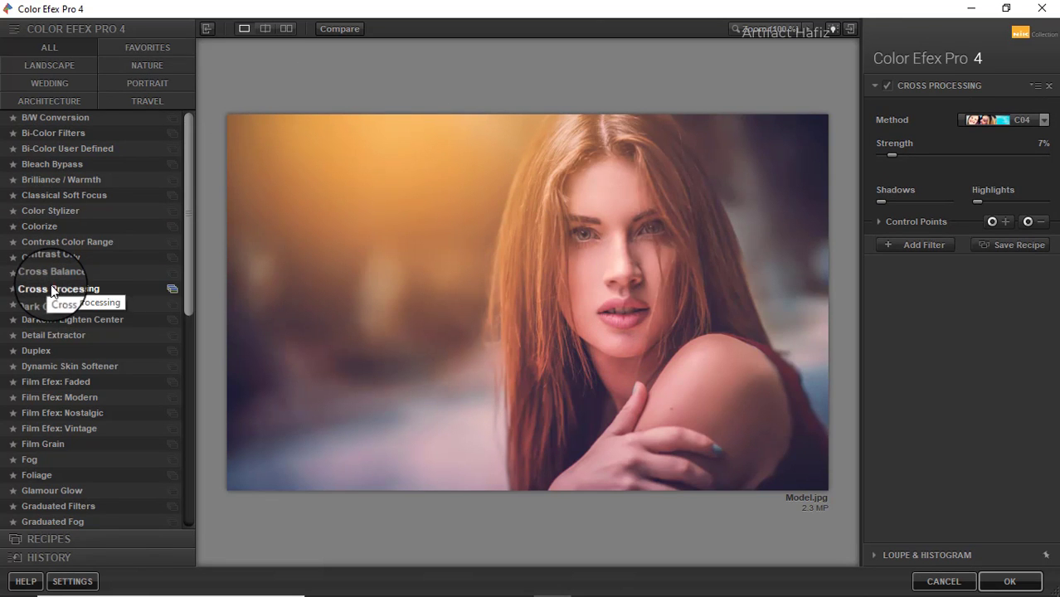
- Choose the Cross Processing filter with method L02 at 33% strength and toggle it off and on to compare
{"action": "left_click", "coordinate": [51, 286]}
{"action": "left_click", "coordinate": [966, 120]}
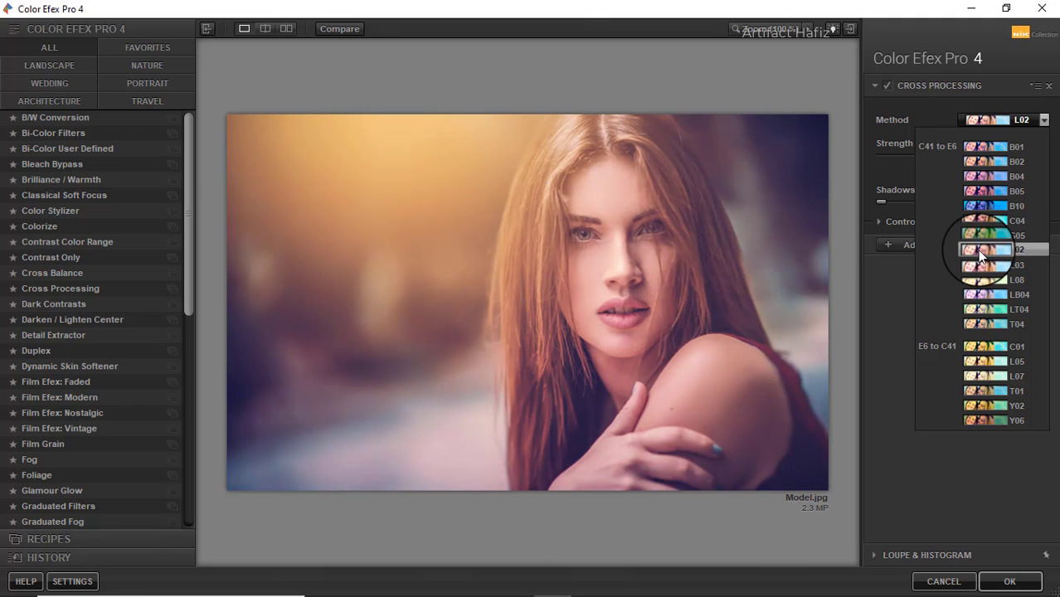
{"action": "left_click", "coordinate": [977, 249]}
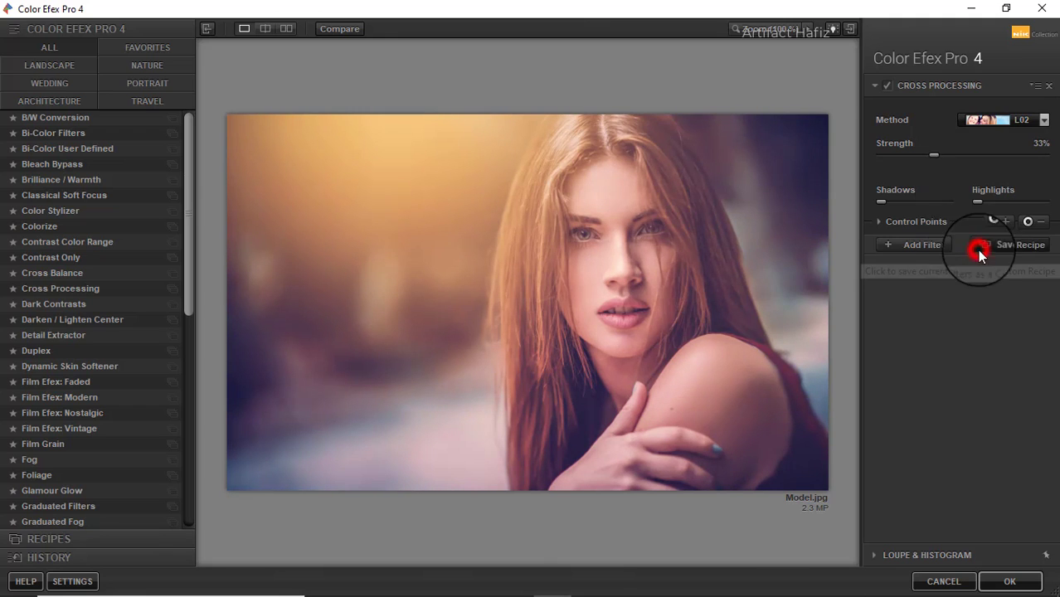
{"action": "left_click", "coordinate": [888, 85]}
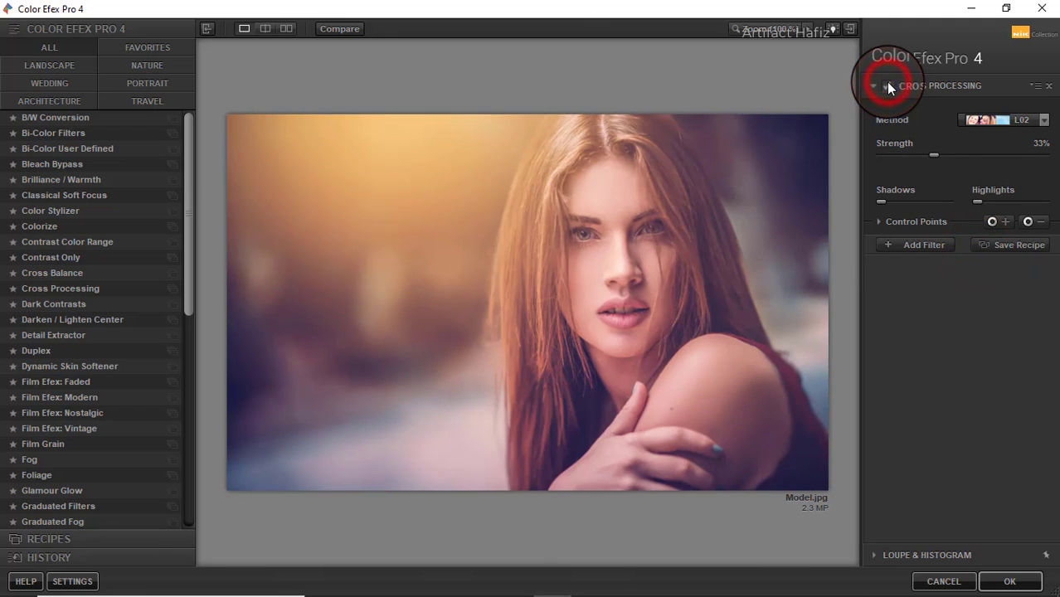
{"action": "left_click", "coordinate": [887, 86]}
{"action": "left_click", "coordinate": [888, 86]}
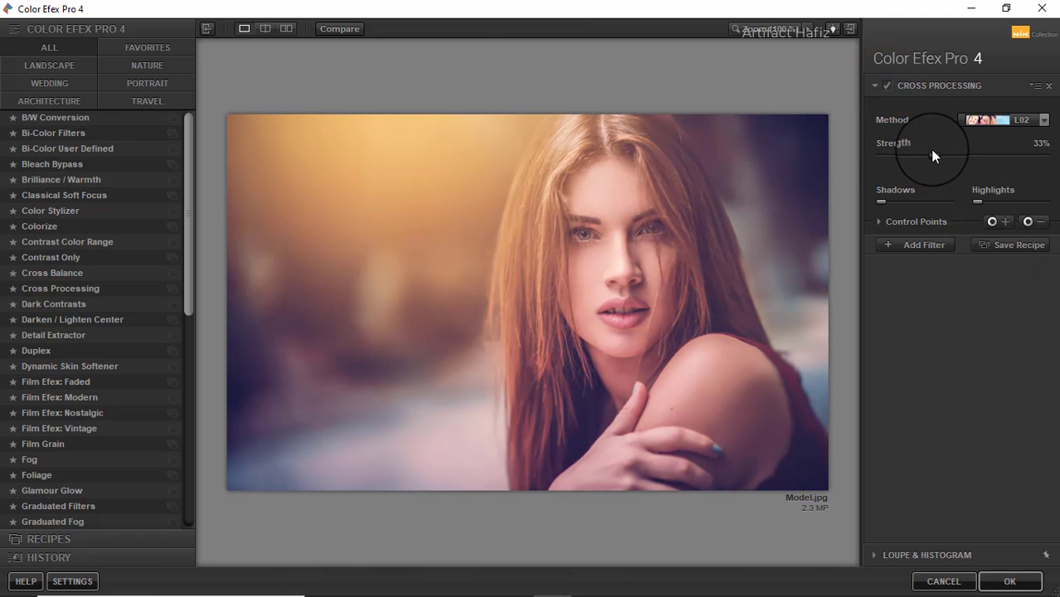
- Change the Cross Processing method to T01 and apply the filter to Layer 3
{"action": "left_click", "coordinate": [989, 116]}
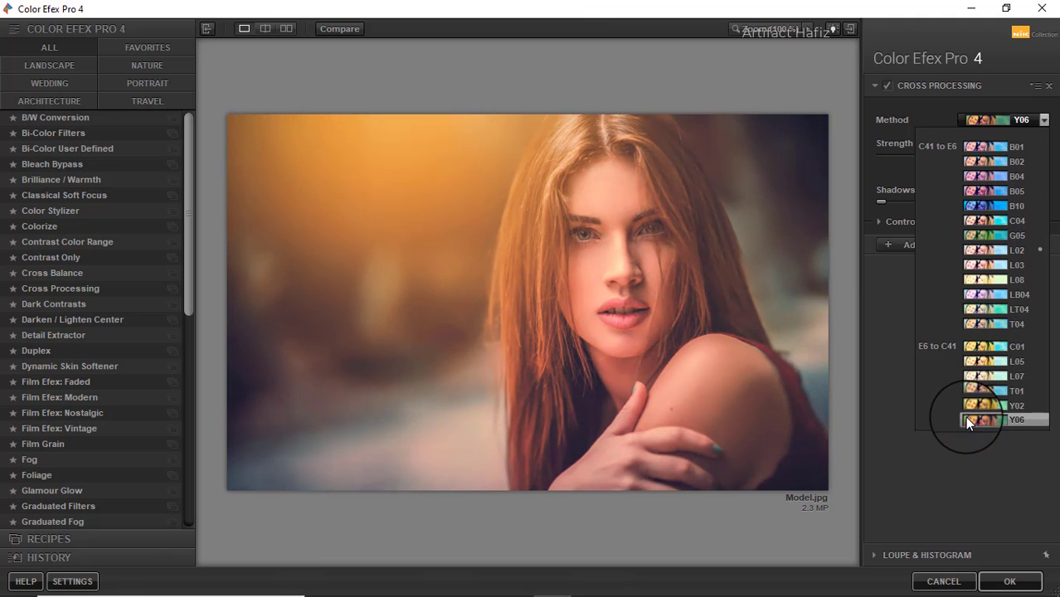
{"action": "left_click", "coordinate": [968, 392]}
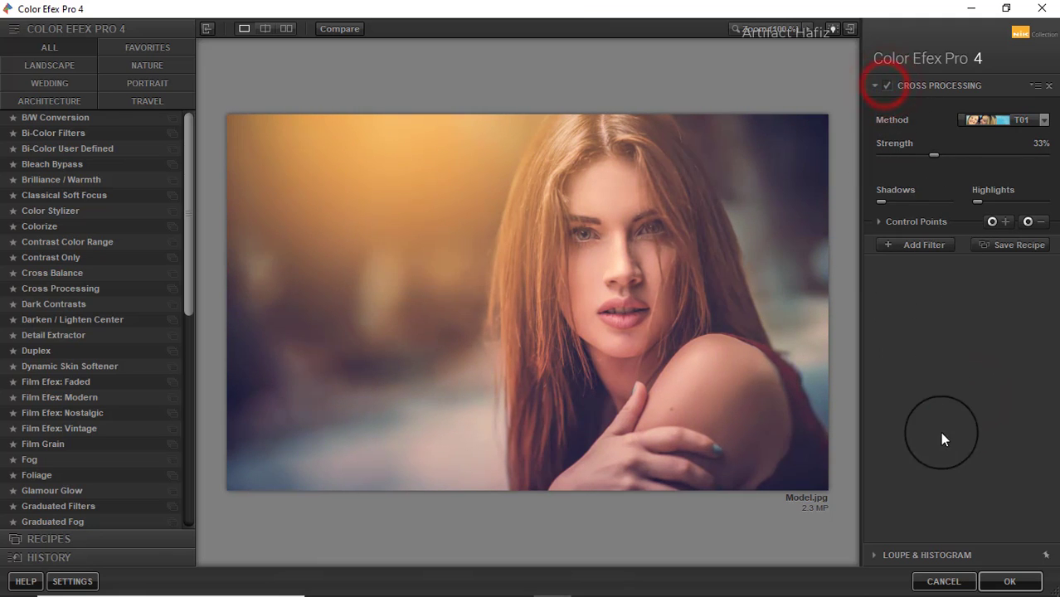
{"action": "left_click", "coordinate": [1006, 583]}
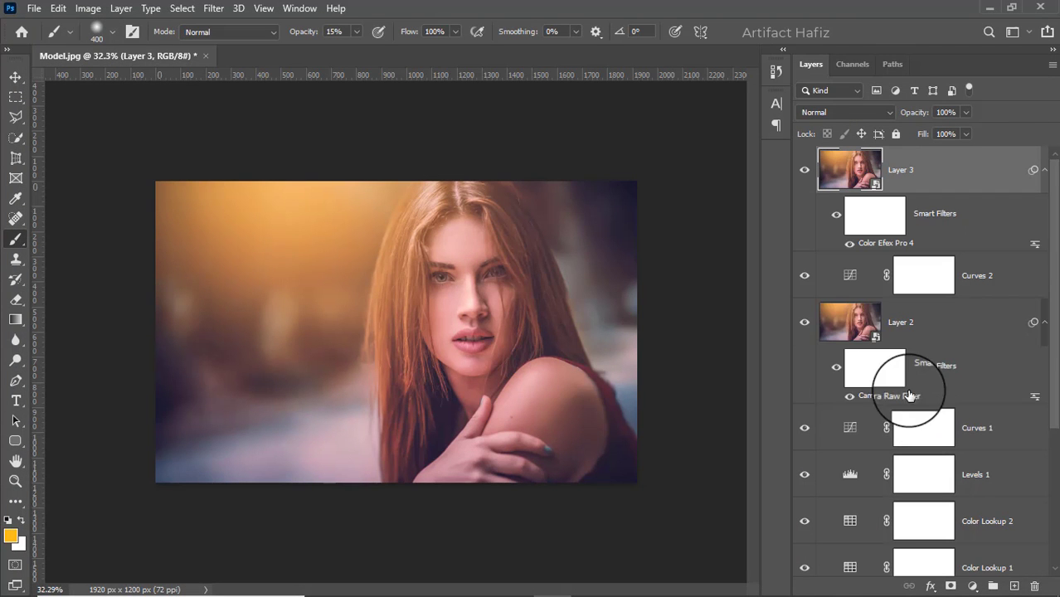
- Toggle between the Background layer alone and all layers to compare the original photo with the finished grade
{"action": "scroll", "coordinate": [858, 352], "scroll_direction": "down", "scroll_amount": 5}
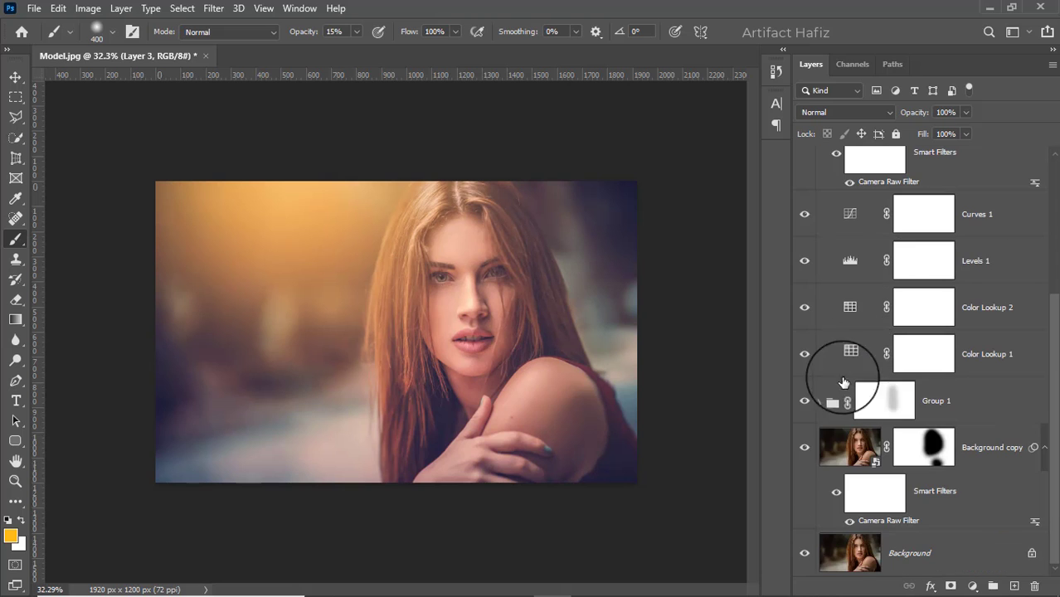
{"action": "left_click", "coordinate": [804, 556], "text": "alt"}
{"action": "left_click", "coordinate": [804, 556], "text": "alt"}
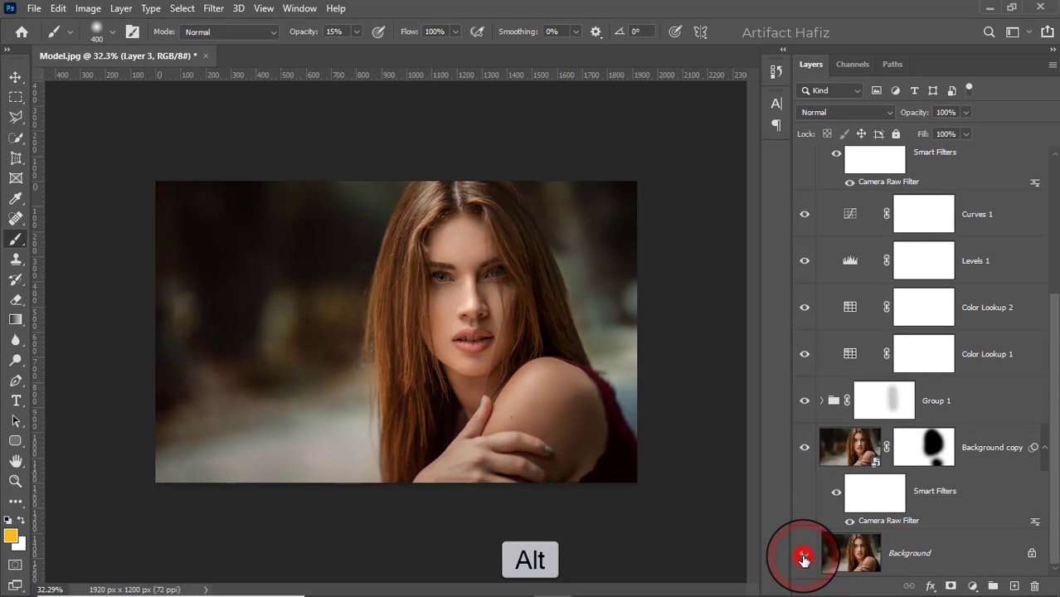
{"action": "left_click", "coordinate": [804, 556], "text": "alt"}
{"action": "left_click", "coordinate": [803, 555], "text": "alt"}
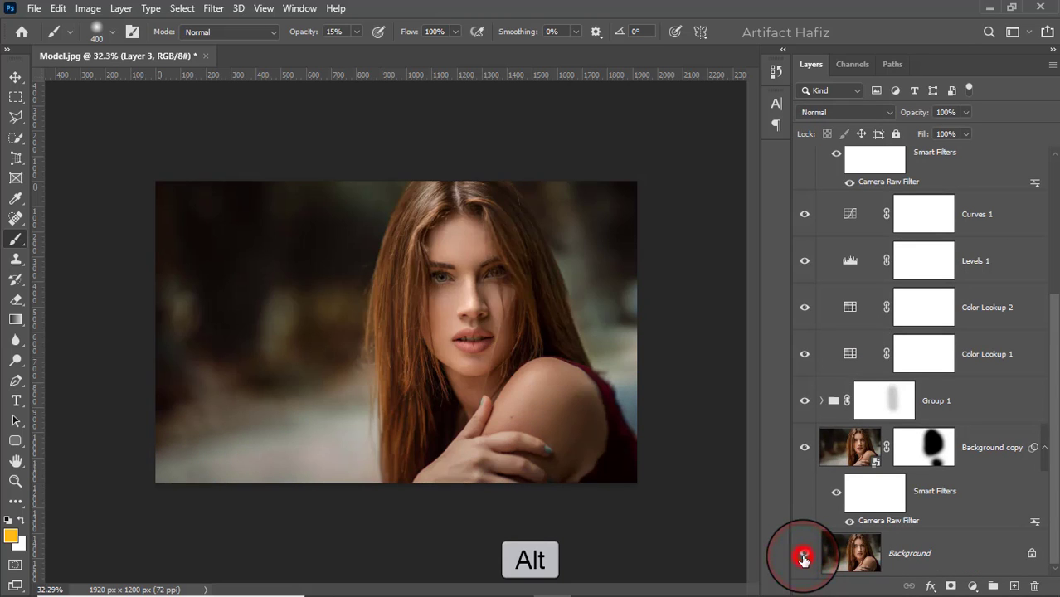